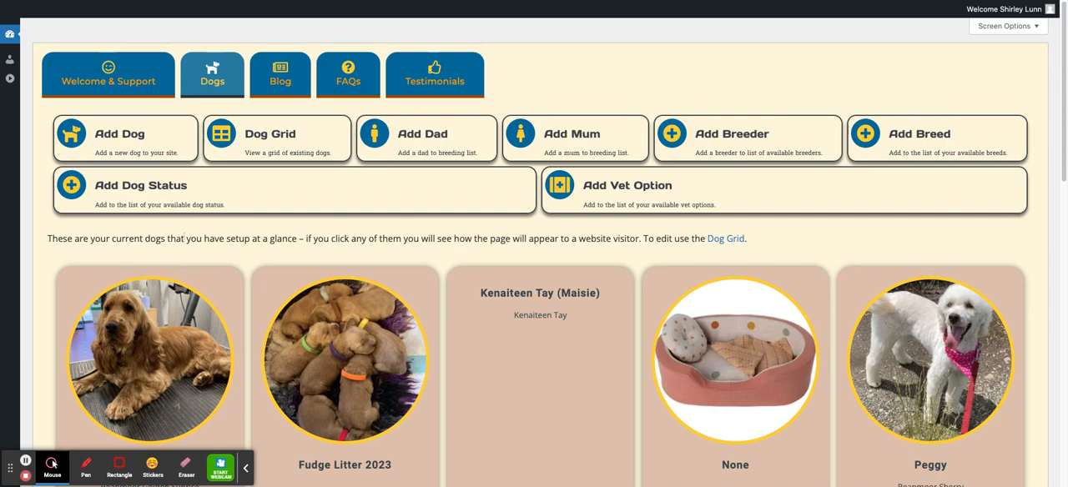
Step: Browse the overview of current dogs and open the Dog Grid
scroll(231, 259, "down", 3)
scroll(223, 264, "down", 5)
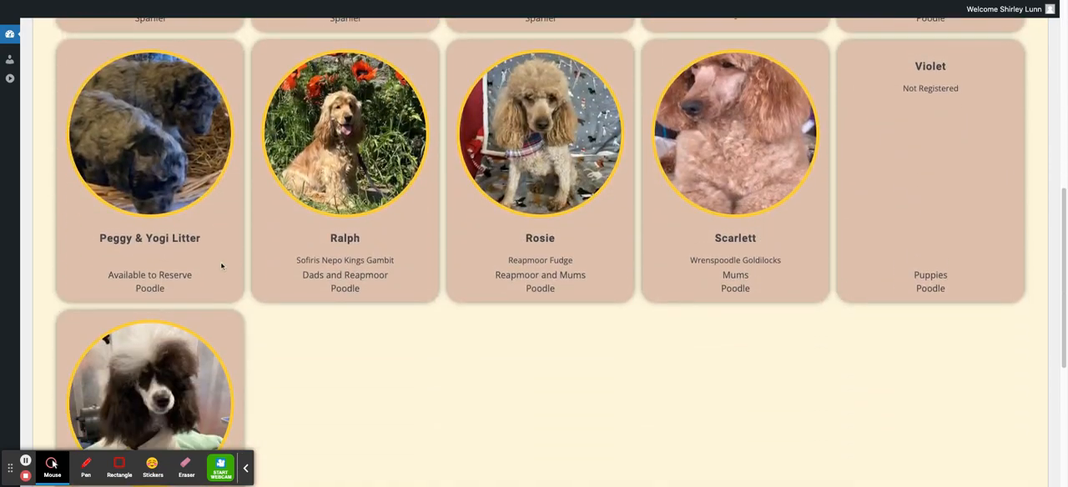
scroll(222, 266, "up", 5)
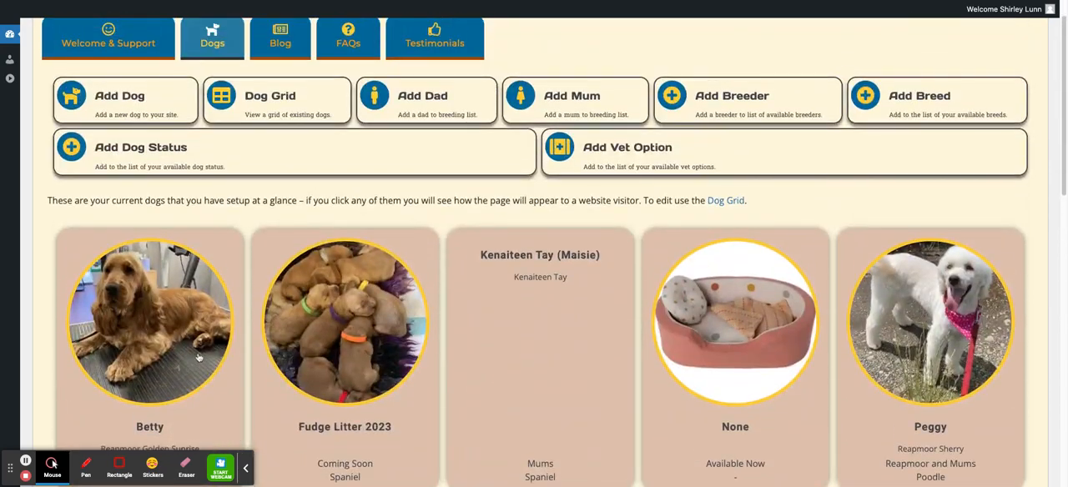
scroll(453, 295, "down", 5)
scroll(453, 295, "up", 6)
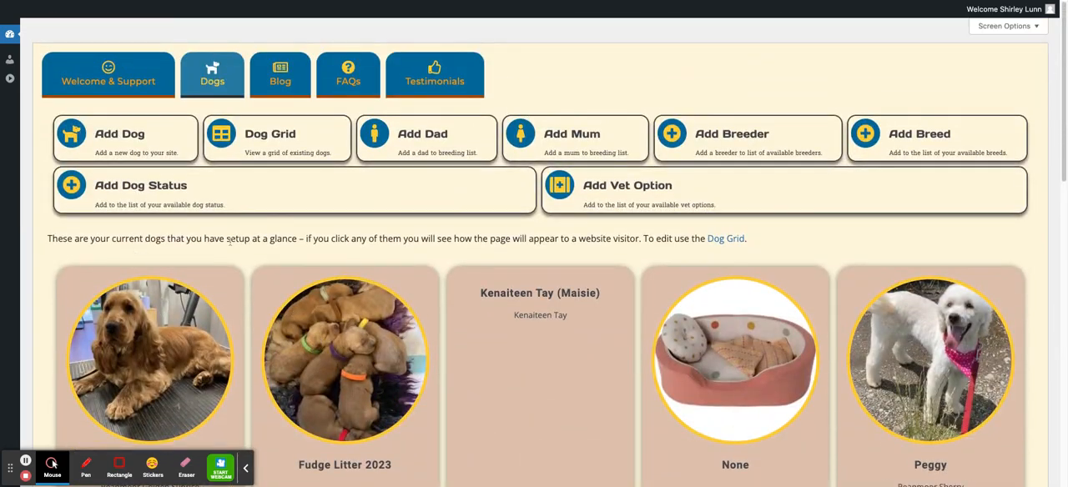
left_click(261, 142)
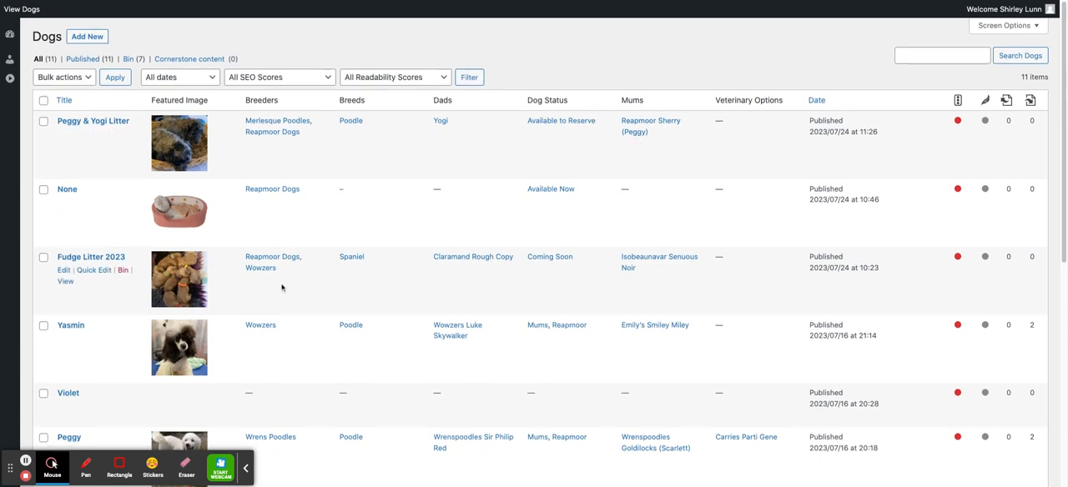
Step: Open Ralph's entry in the dog list for editing
scroll(282, 288, "down", 5)
scroll(284, 292, "down", 5)
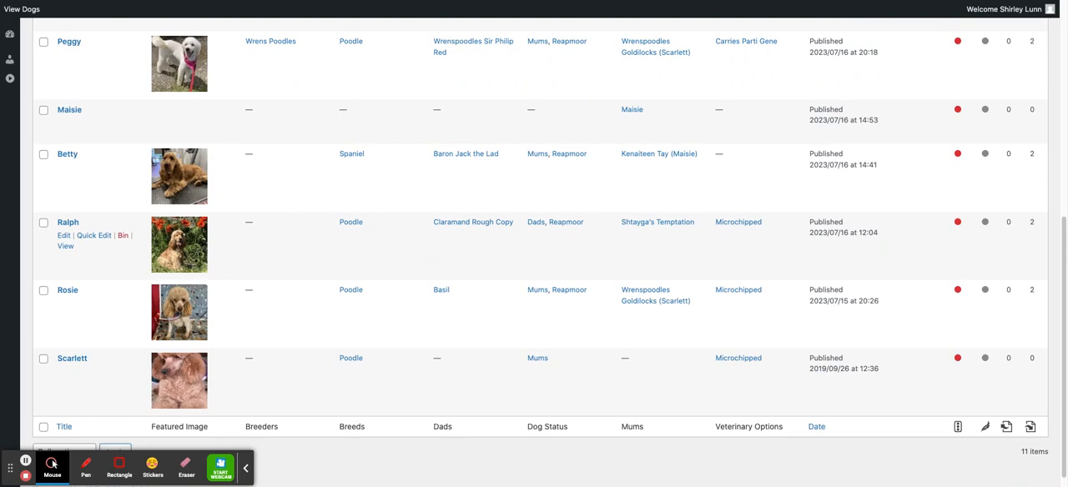
left_click(65, 239)
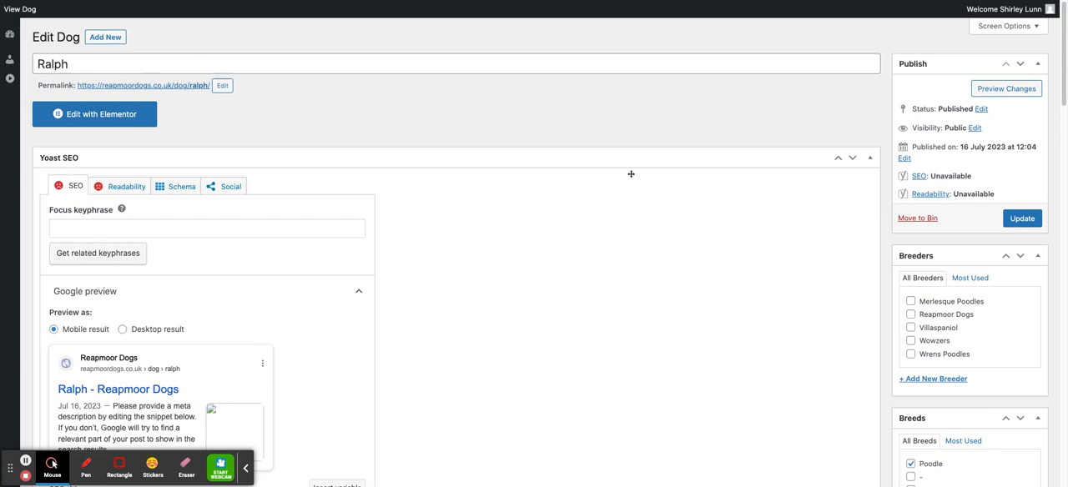
Step: Move the Yoast SEO box out of the main column and hide it from the Edit Dog screen
left_click(840, 159)
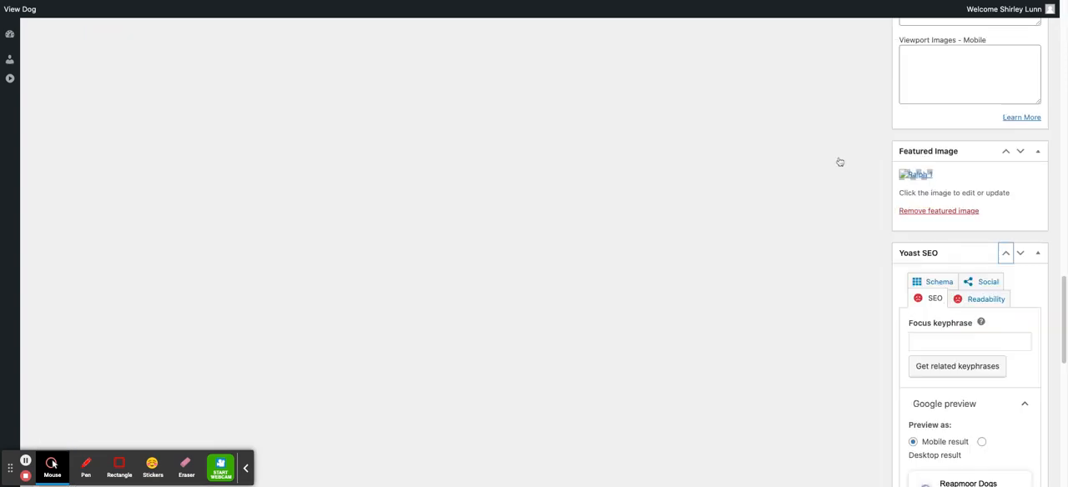
scroll(835, 166, "up", 10)
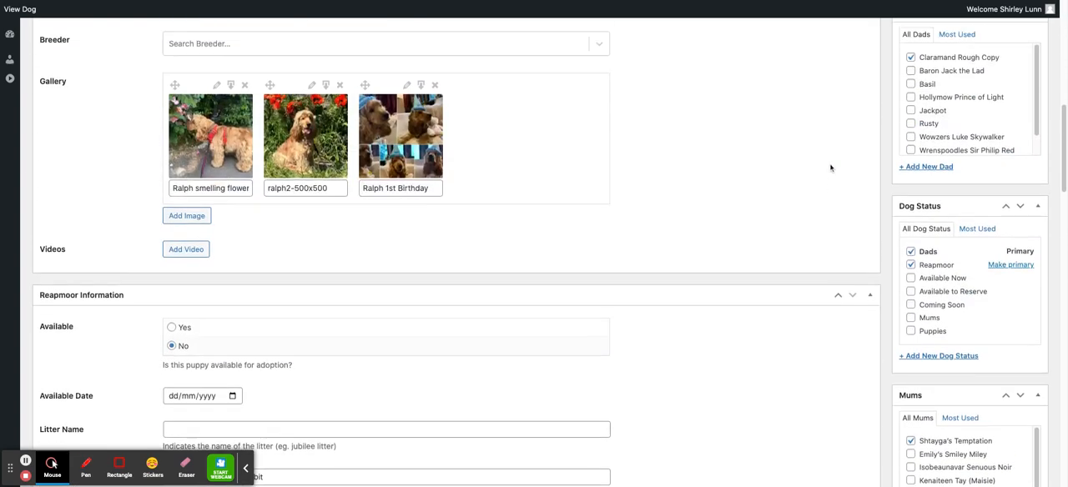
scroll(830, 167, "up", 8)
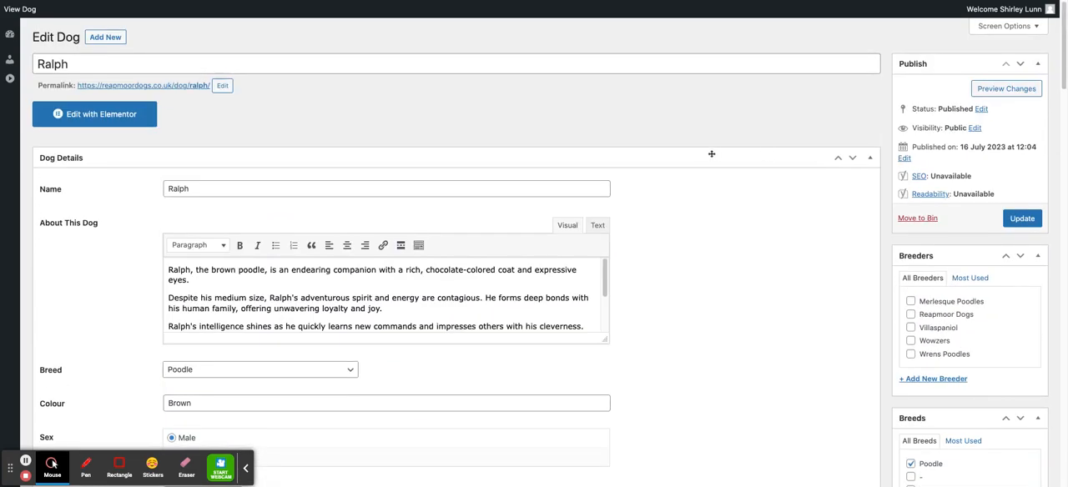
left_click(1038, 29)
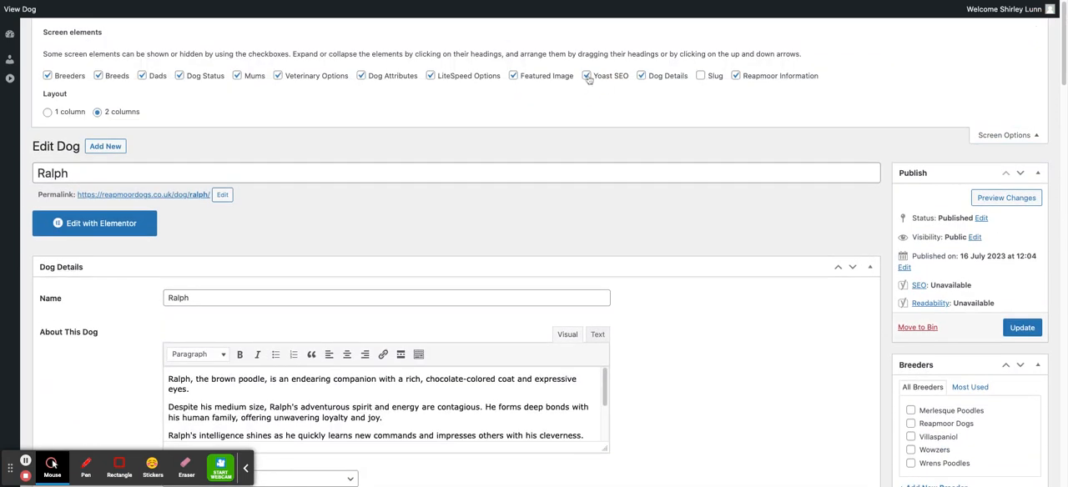
left_click(587, 77)
left_click(1035, 138)
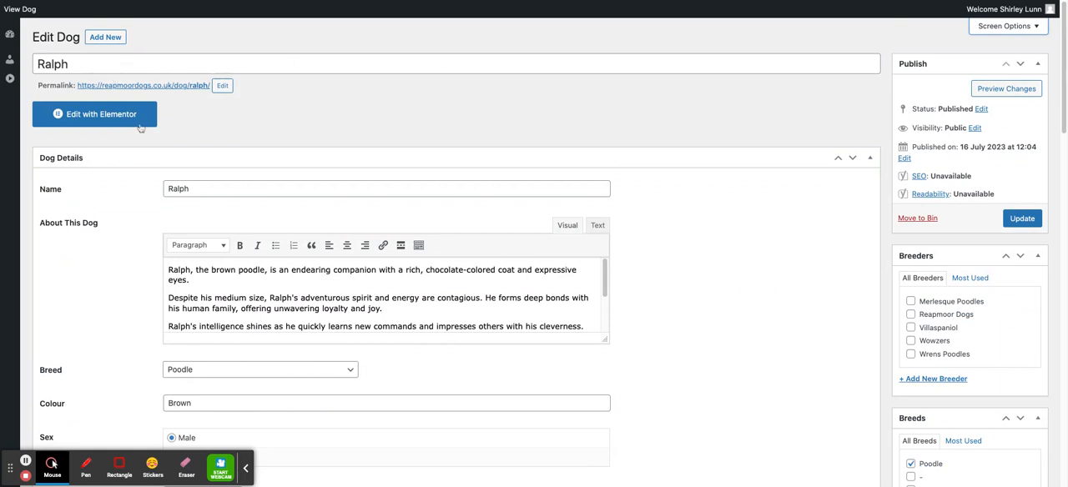
Step: Try appending the kennel club name "(Sofiris Nepo Kings Gambit)" to Ralph in the dog's Name, and remove the addition
left_click(206, 188)
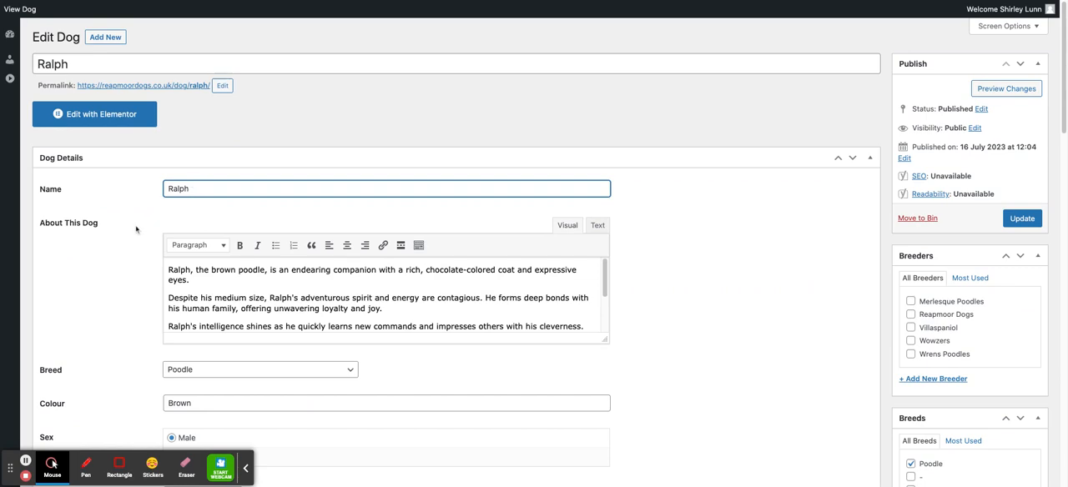
scroll(136, 230, "down", 10)
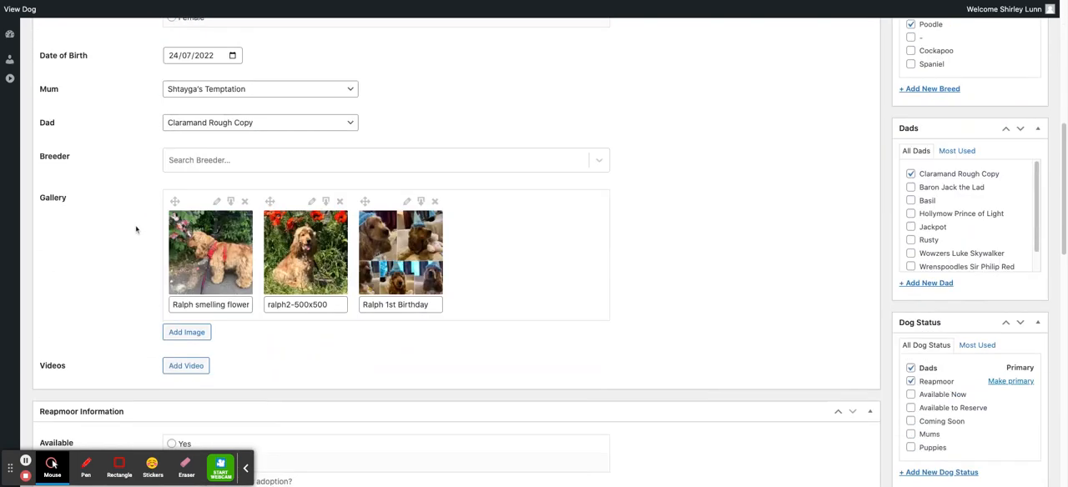
scroll(456, 252, "down", 7)
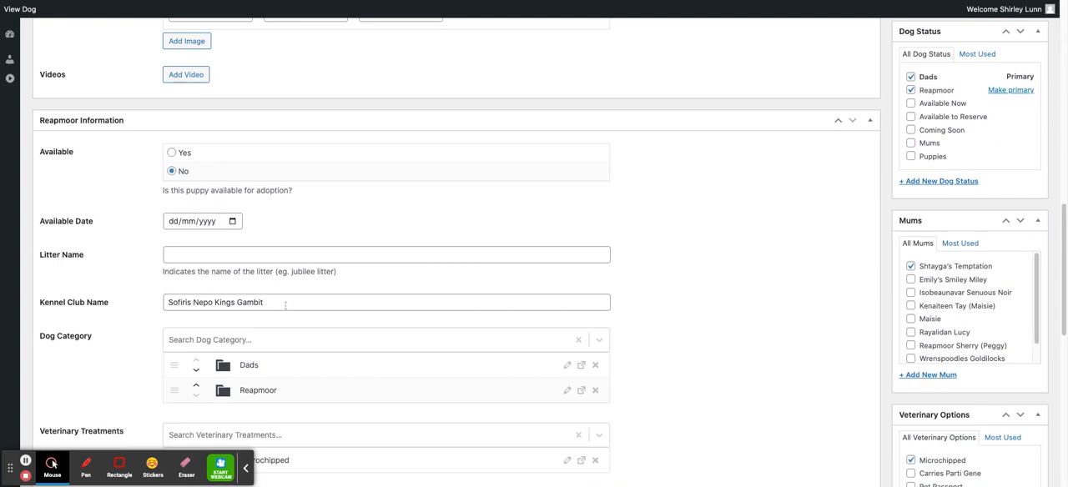
left_click_drag(285, 305, 171, 307)
key("super+c")
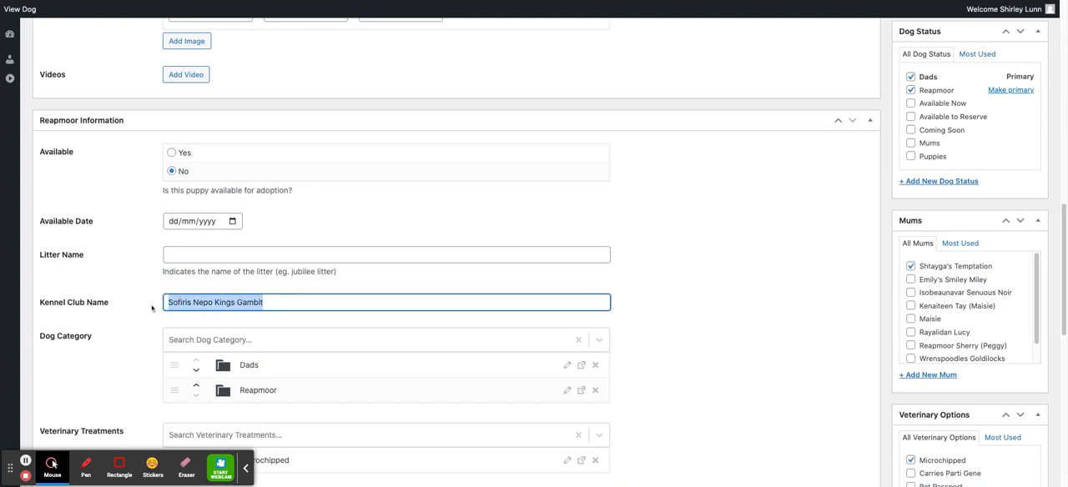
scroll(489, 81, "up", 15)
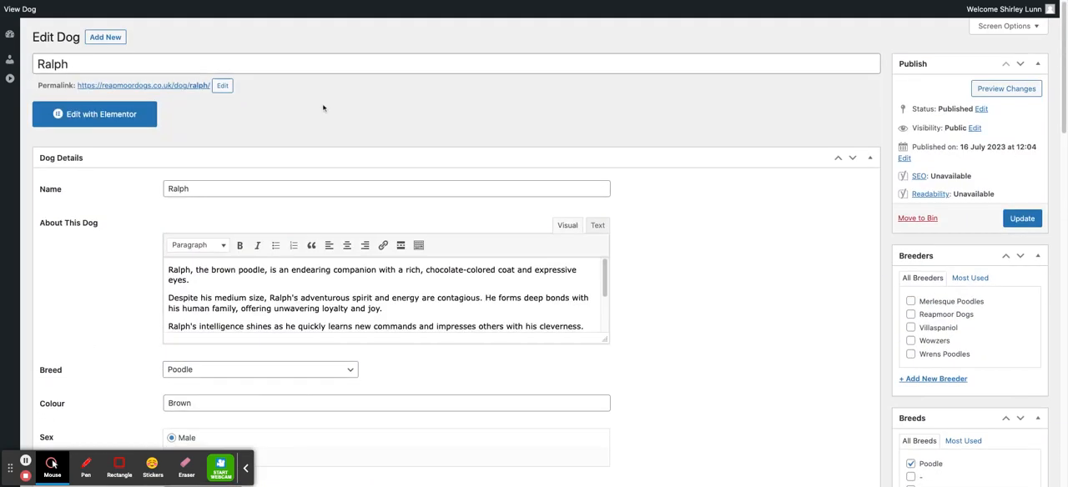
left_click(215, 191)
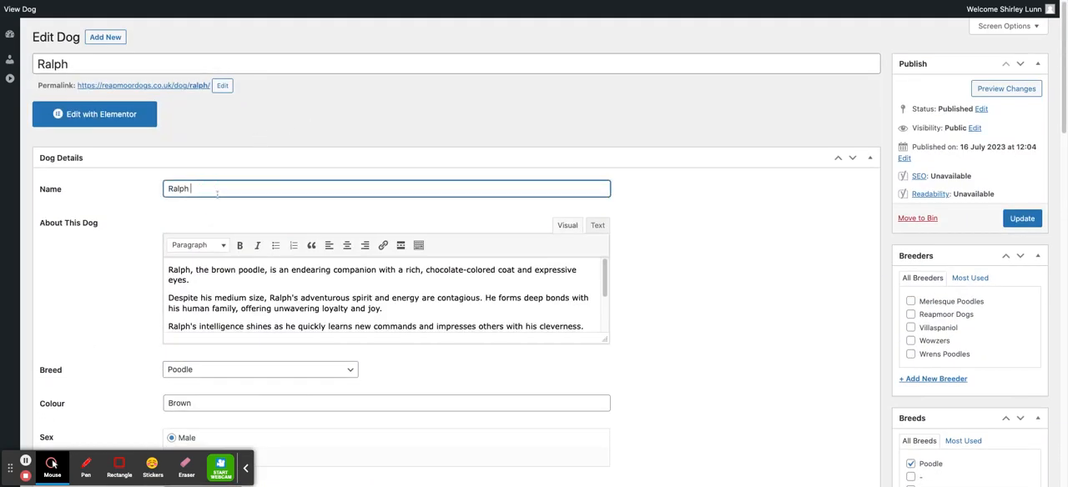
type("(")
key("super+v")
type(")")
left_click_drag(190, 189, 320, 188)
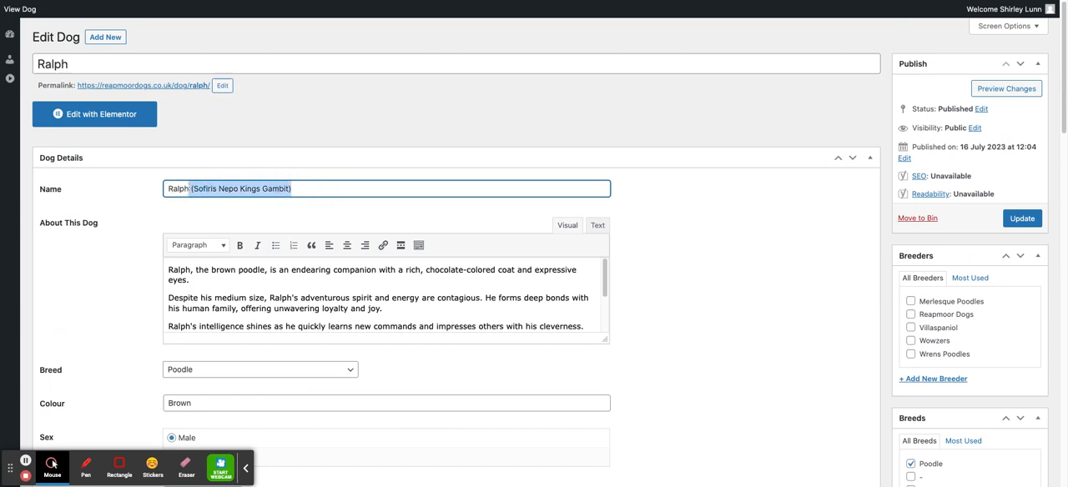
key("BackSpace")
Step: Review Ralph's description text and the options offered for his breed
scroll(112, 249, "down", 1)
scroll(112, 249, "down", 2)
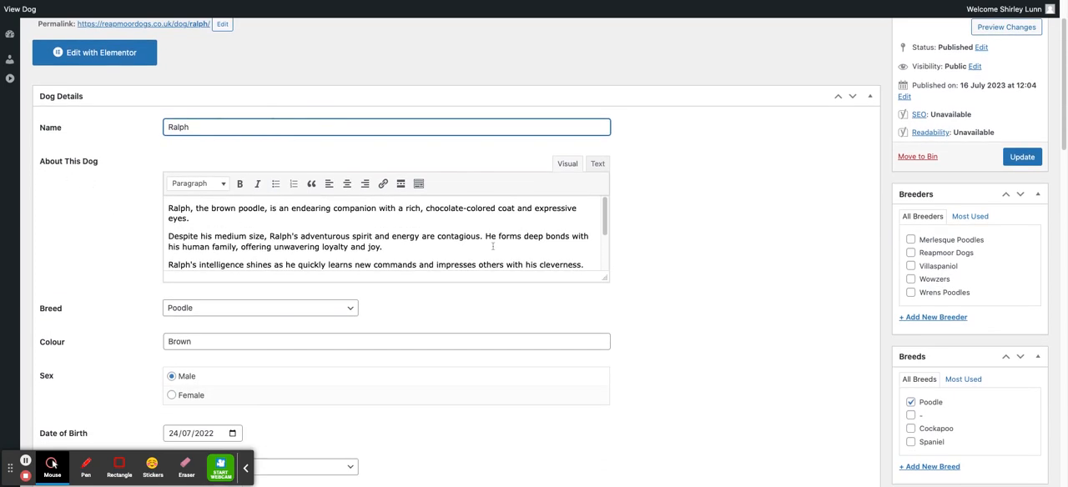
mouse_move(606, 217)
left_mouse_down()
mouse_move(606, 293)
mouse_move(604, 215)
left_mouse_up()
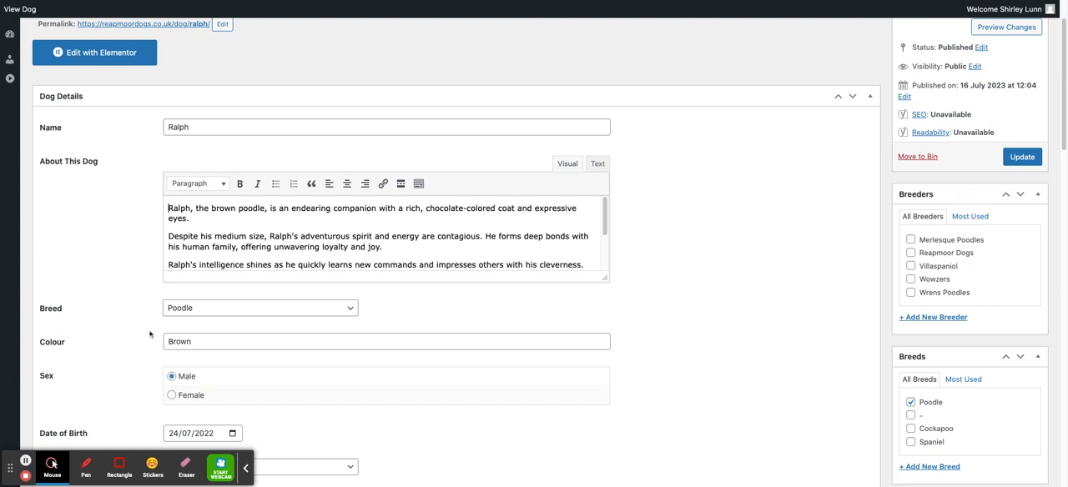
left_click(351, 310)
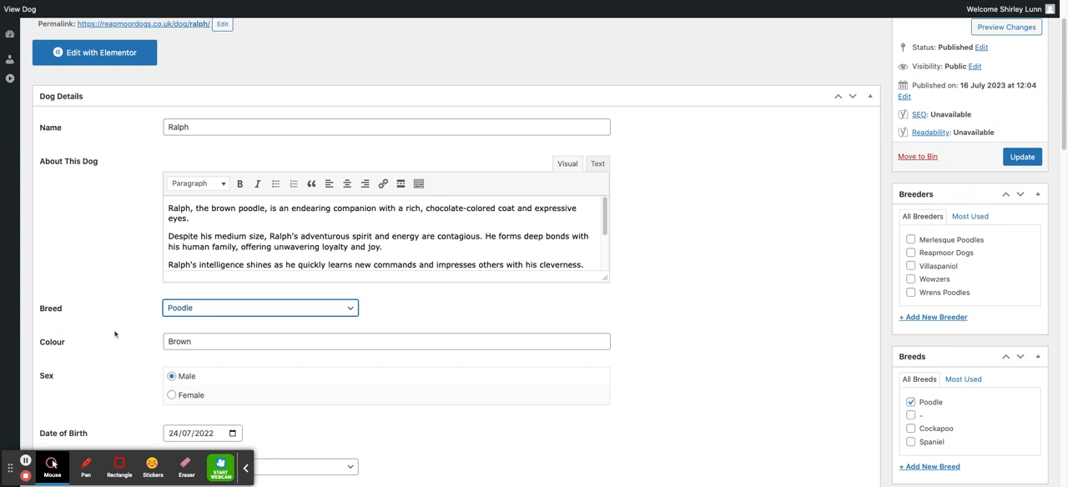
Step: Inspect the day, month and year parts of Ralph's date of birth and its calendar picker
scroll(275, 342, "down", 5)
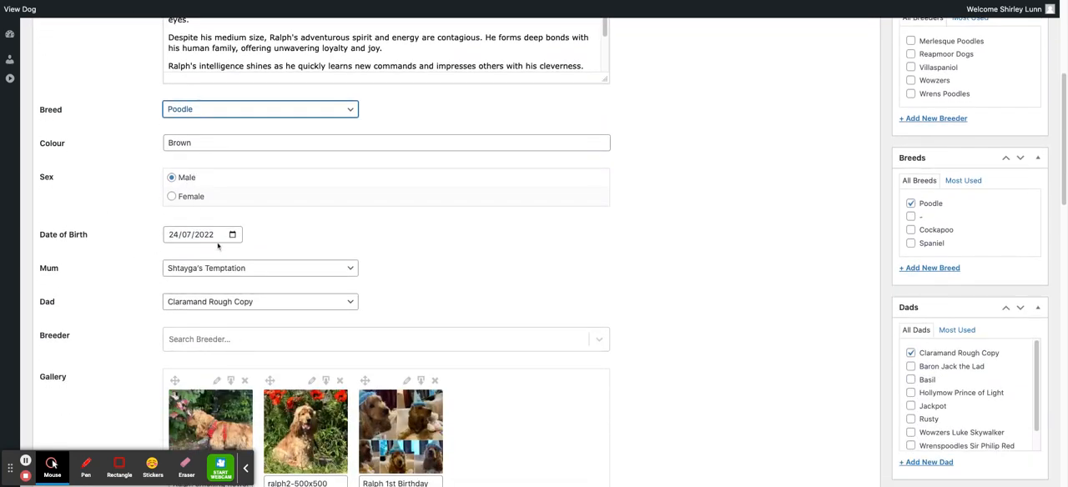
left_click(176, 236)
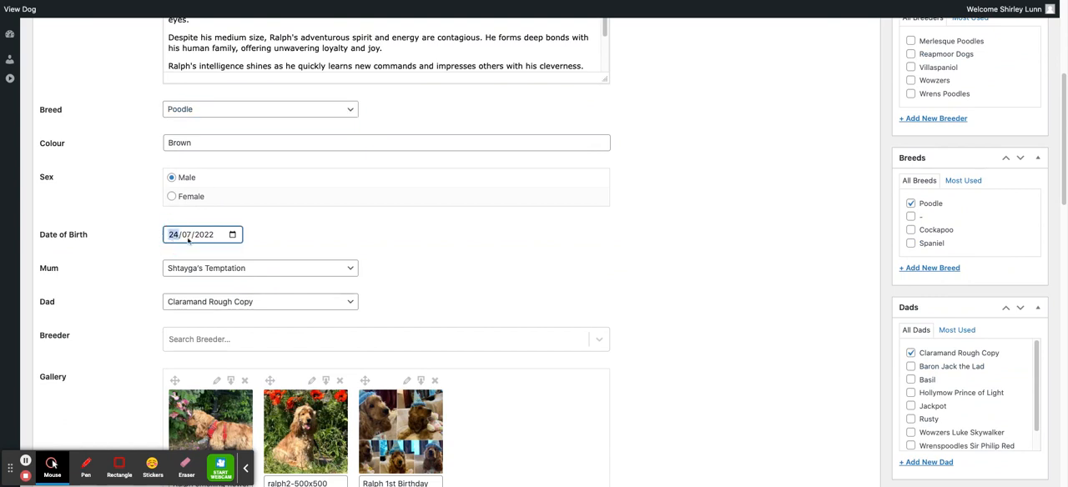
left_click(189, 236)
left_click(187, 237)
left_click(205, 238)
left_click(232, 236)
left_click(136, 214)
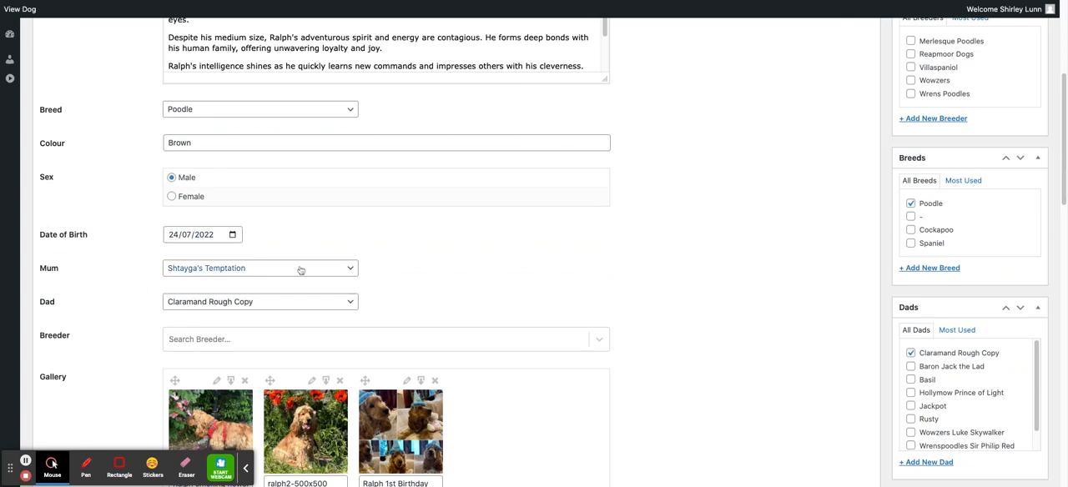
Step: Examine the choices offered for Ralph's mum, dad and breeder, leaving the selections as they are
left_click(352, 271)
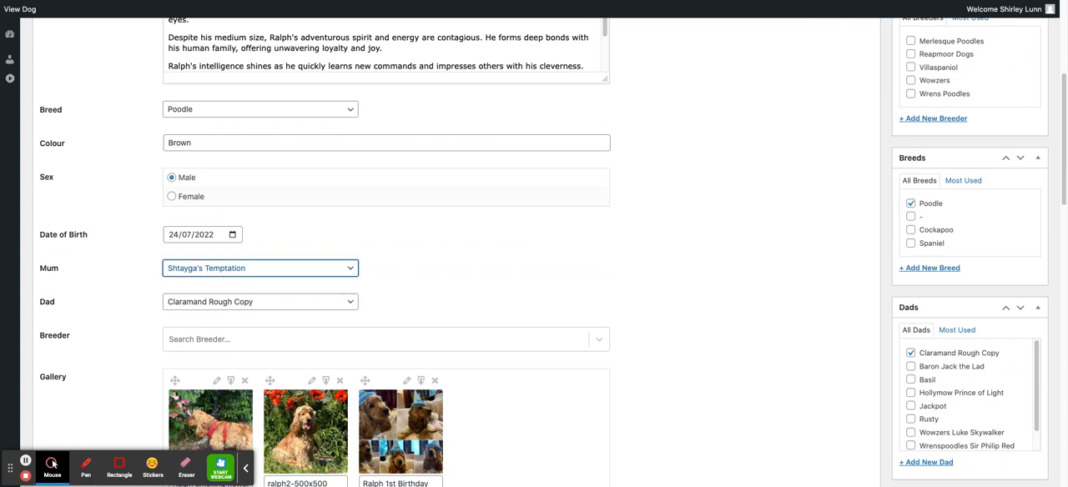
left_click(352, 304)
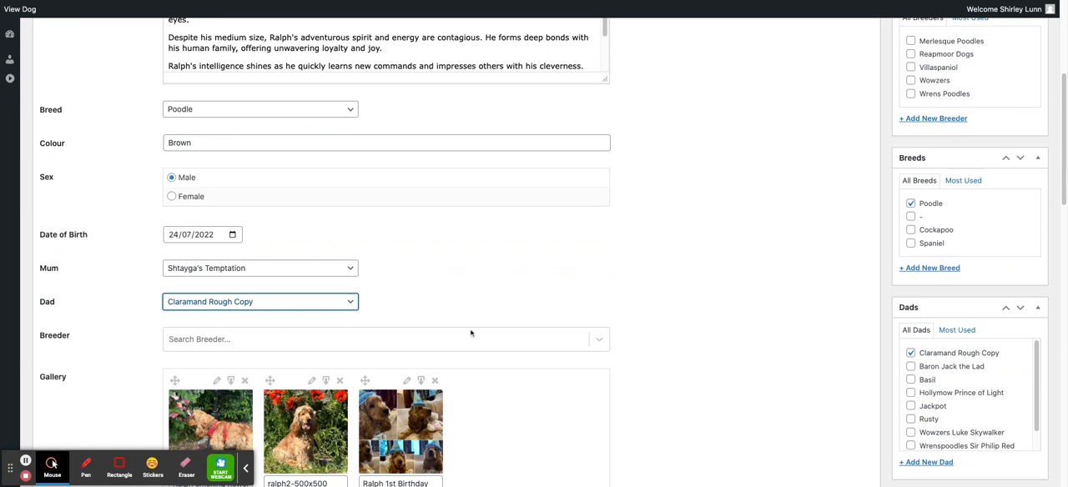
scroll(554, 279, "down", 1)
scroll(484, 277, "down", 1)
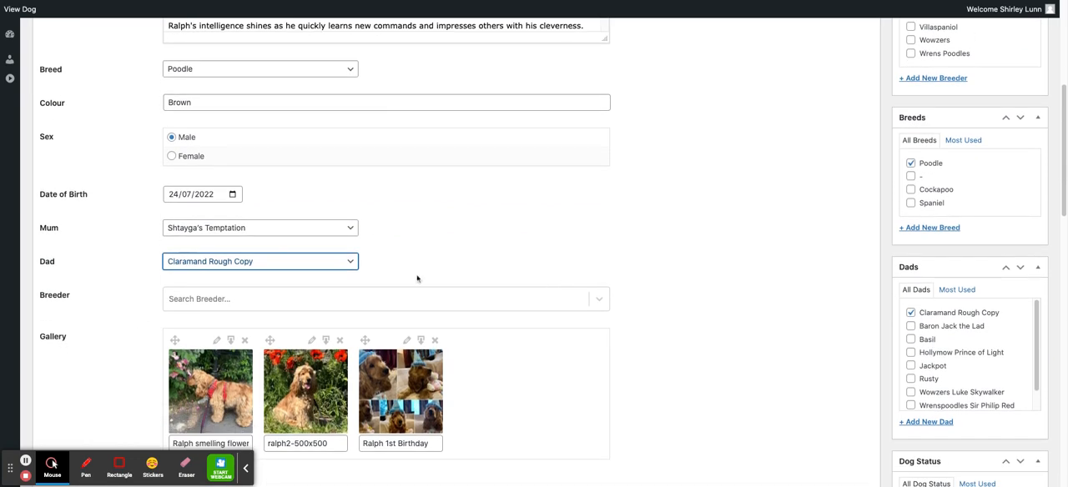
left_click(597, 300)
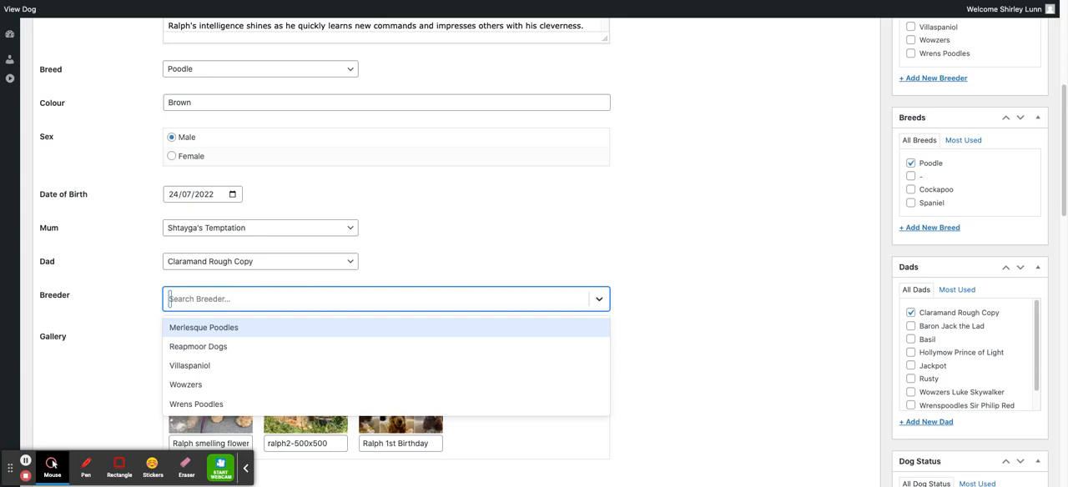
left_click(634, 269)
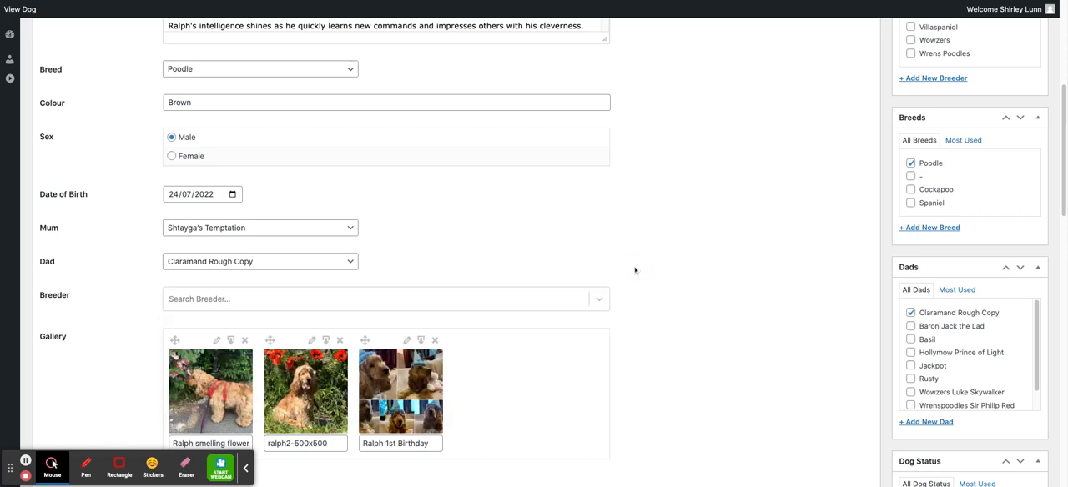
Step: Review Ralph's gallery and Reapmoor Information, and examine the choices offered for Dog Category
scroll(639, 327, "down", 3)
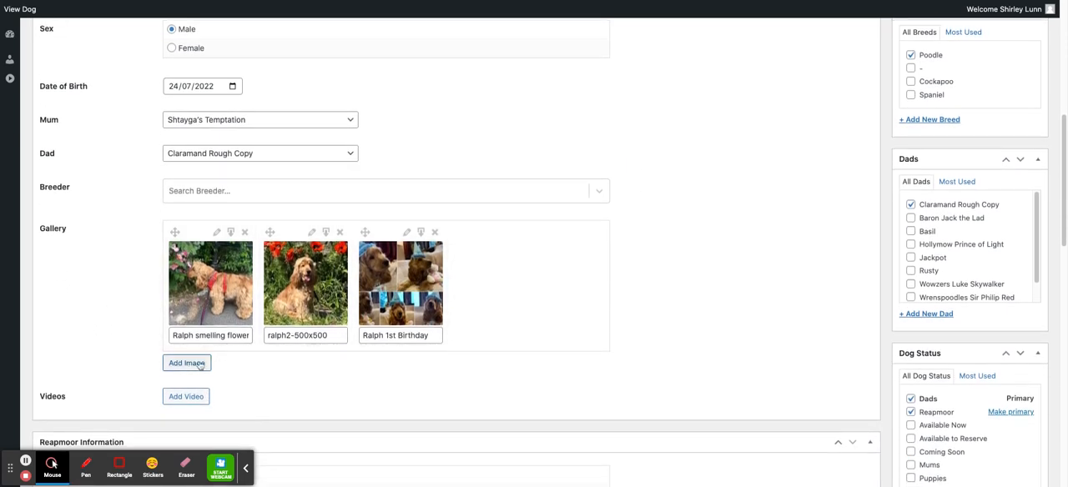
scroll(69, 386, "down", 5)
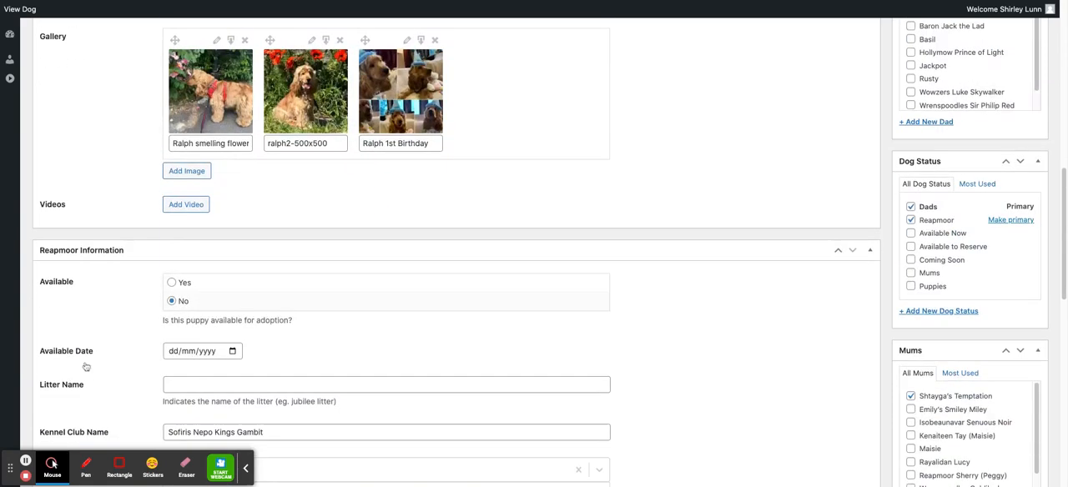
scroll(119, 335, "down", 5)
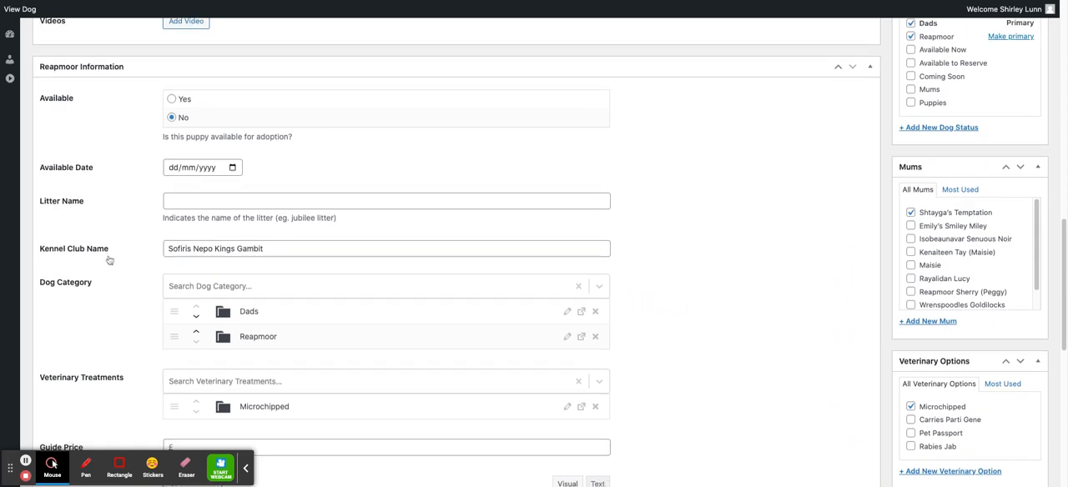
scroll(112, 258, "down", 2)
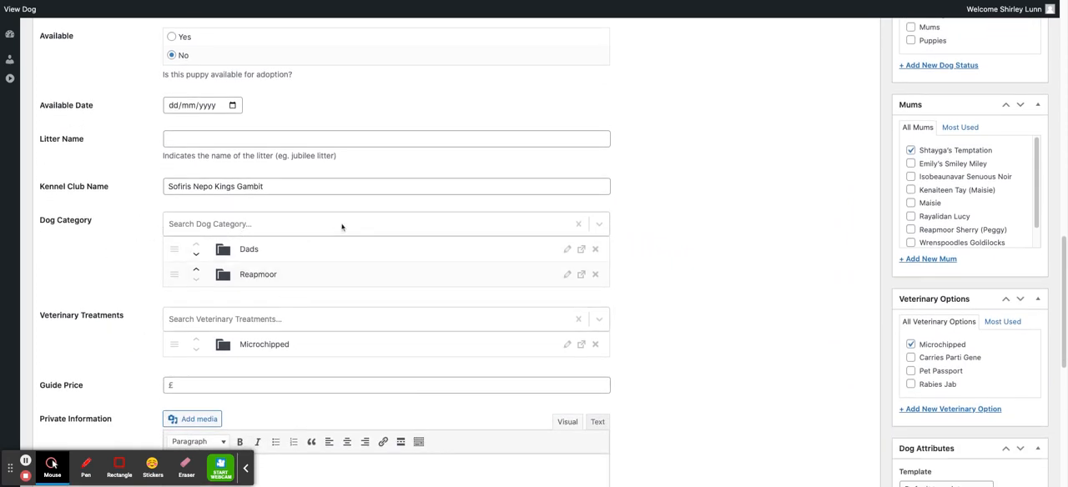
left_click(343, 227)
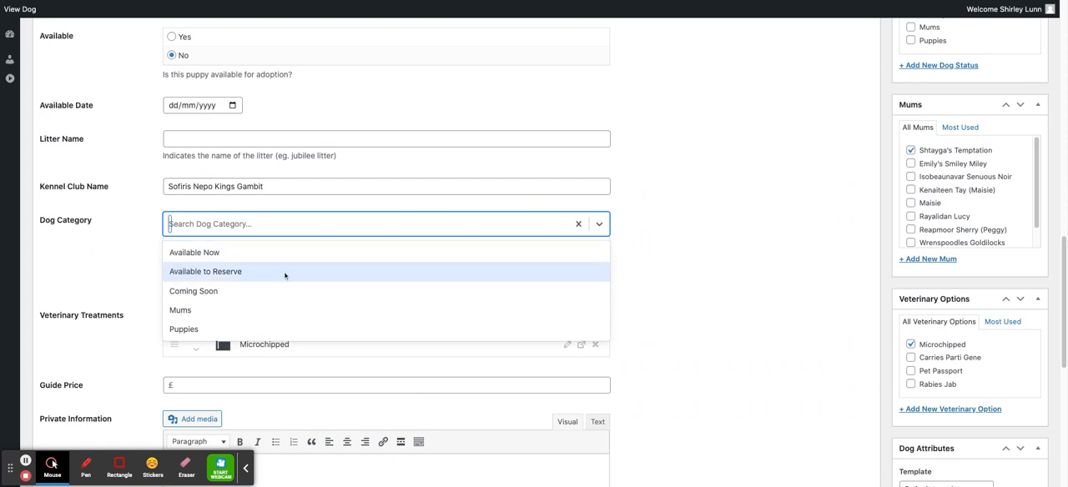
left_click(117, 200)
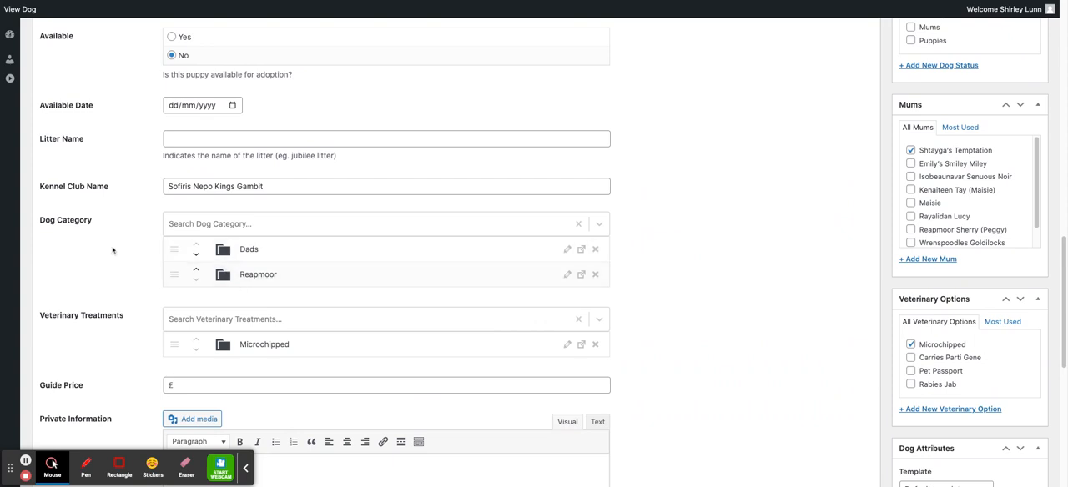
Step: Review Ralph's veterinary treatments and the options offered for them, plus his guide price and private information
scroll(117, 254, "down", 1)
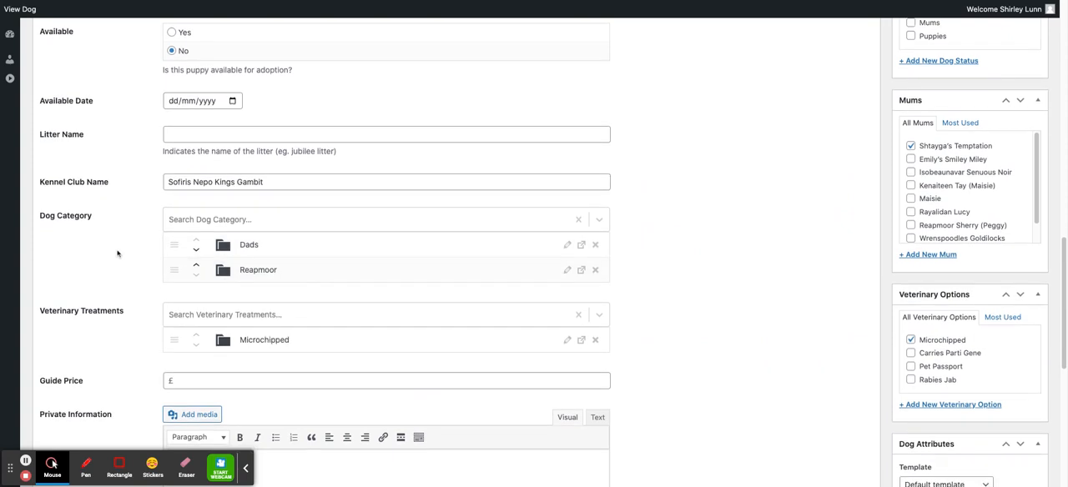
scroll(118, 253, "down", 3)
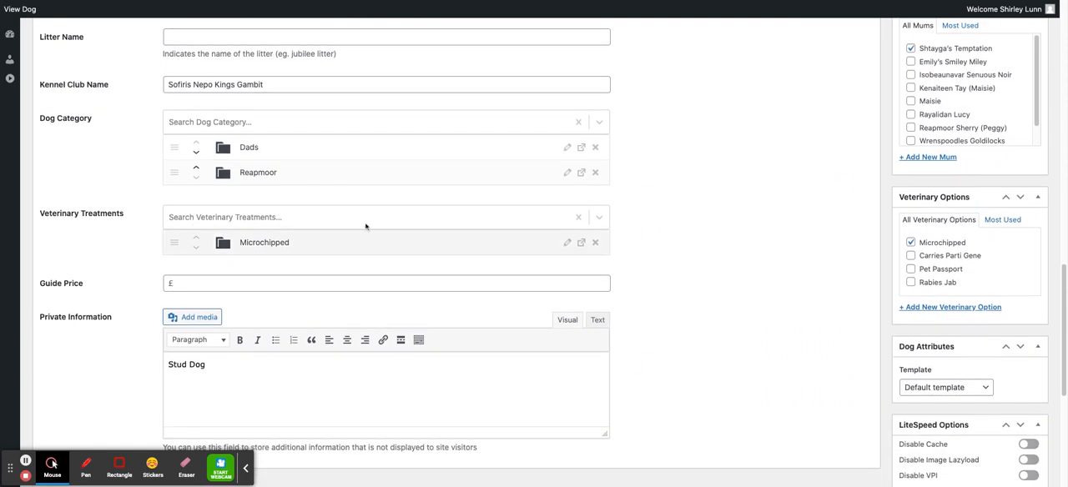
left_click(373, 217)
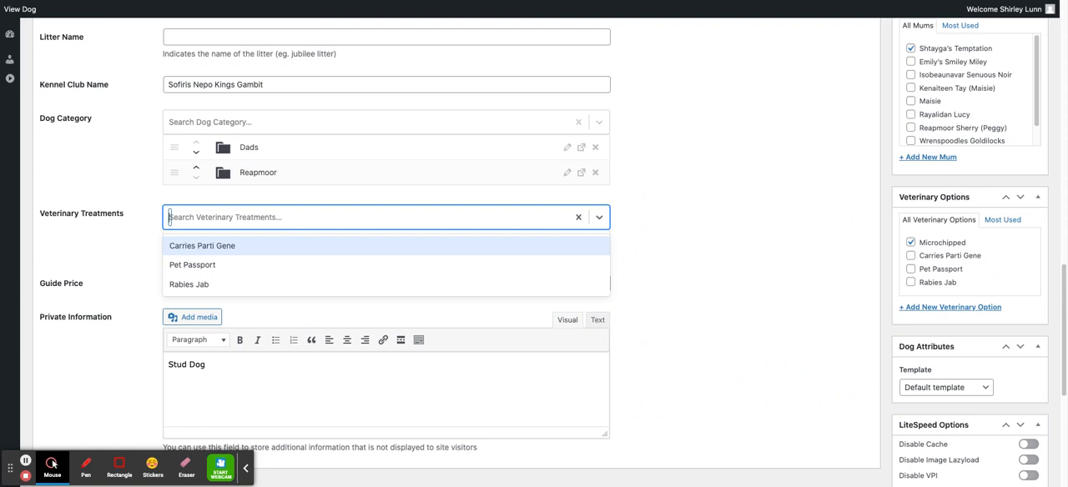
left_click(139, 215)
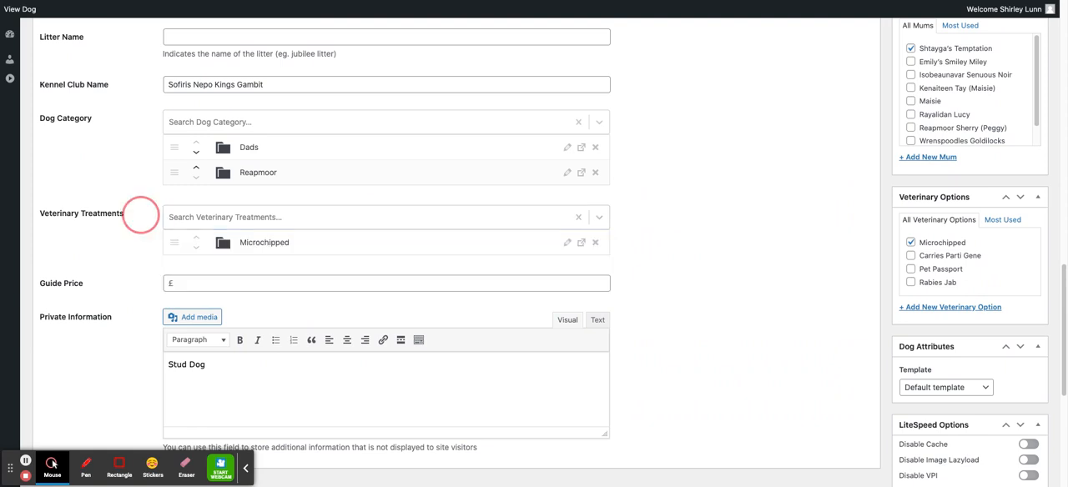
left_click(235, 283)
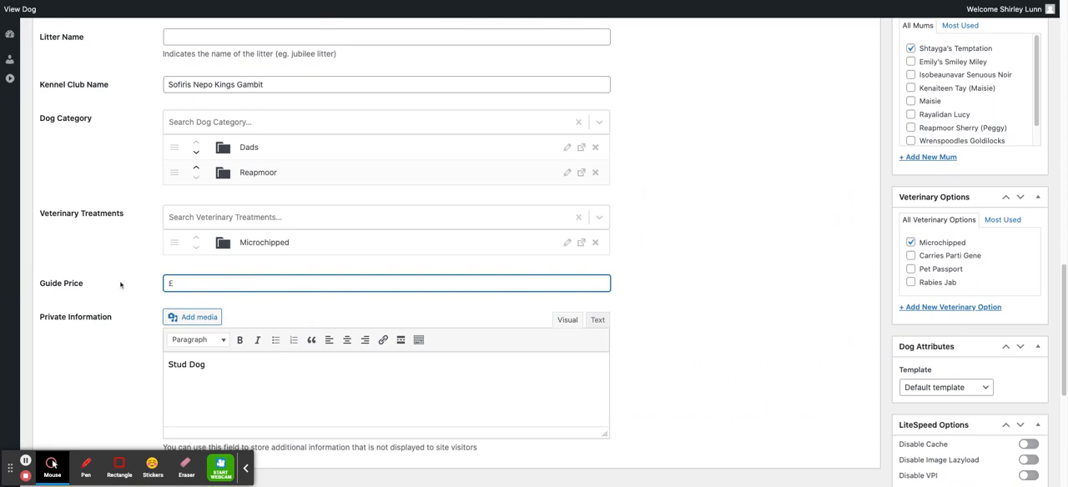
scroll(120, 285, "down", 2)
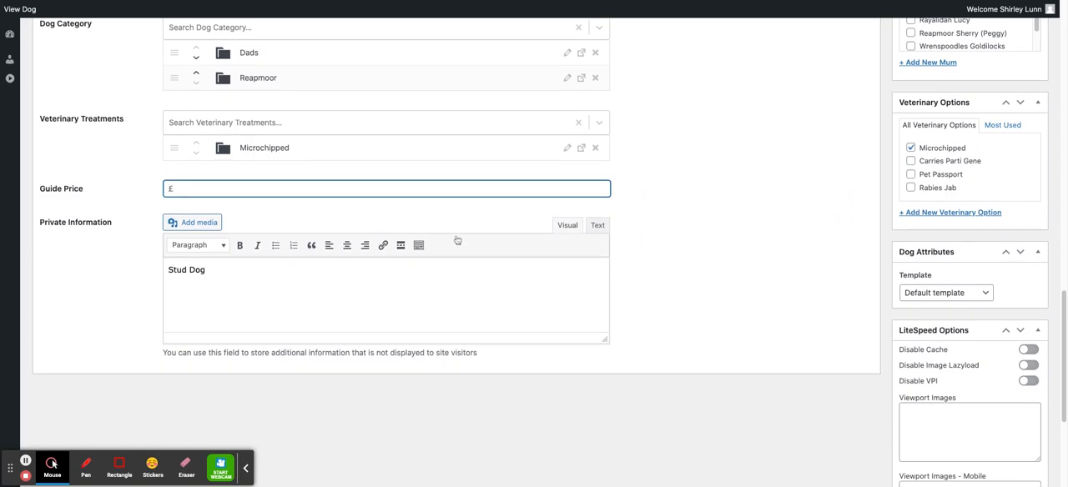
Step: Look over the breeder, breed and publishing boxes beside Ralph's details
scroll(790, 179, "up", 4)
scroll(752, 181, "up", 15)
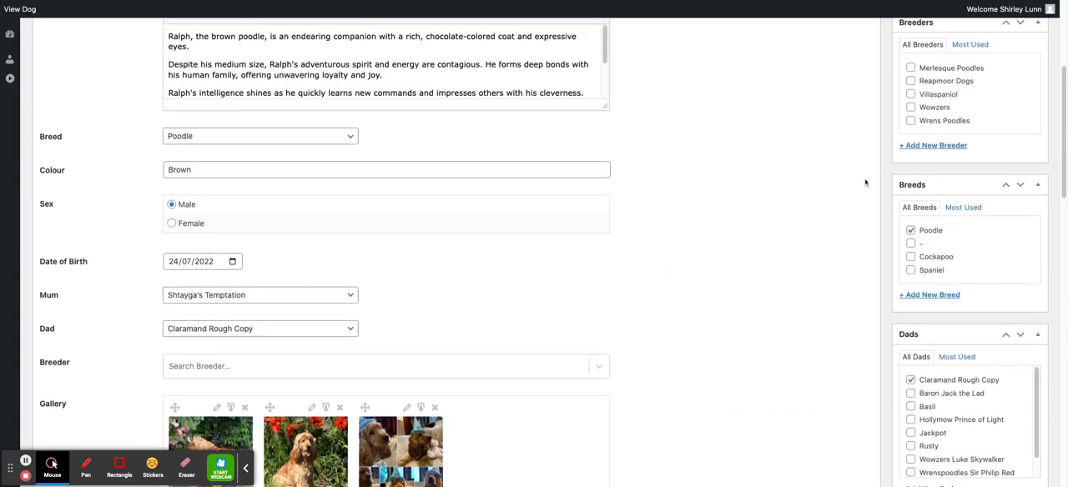
scroll(957, 206, "down", 4)
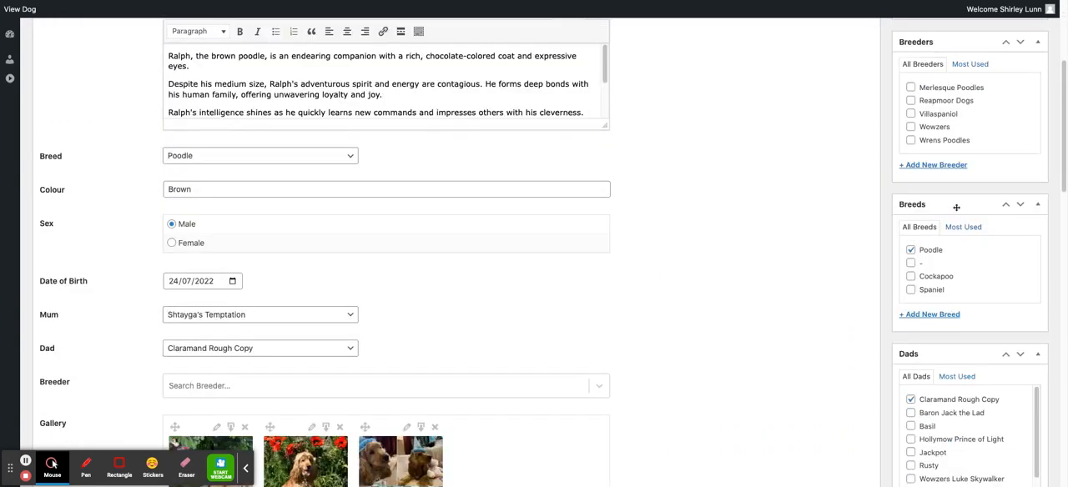
scroll(956, 207, "up", 4)
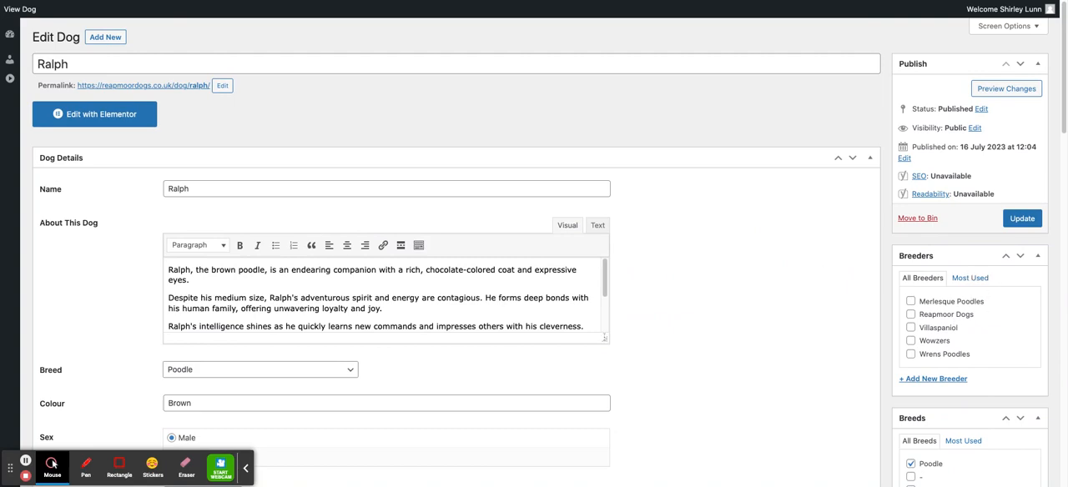
Step: Remove the current featured image from Ralph's entry
scroll(732, 323, "down", 5)
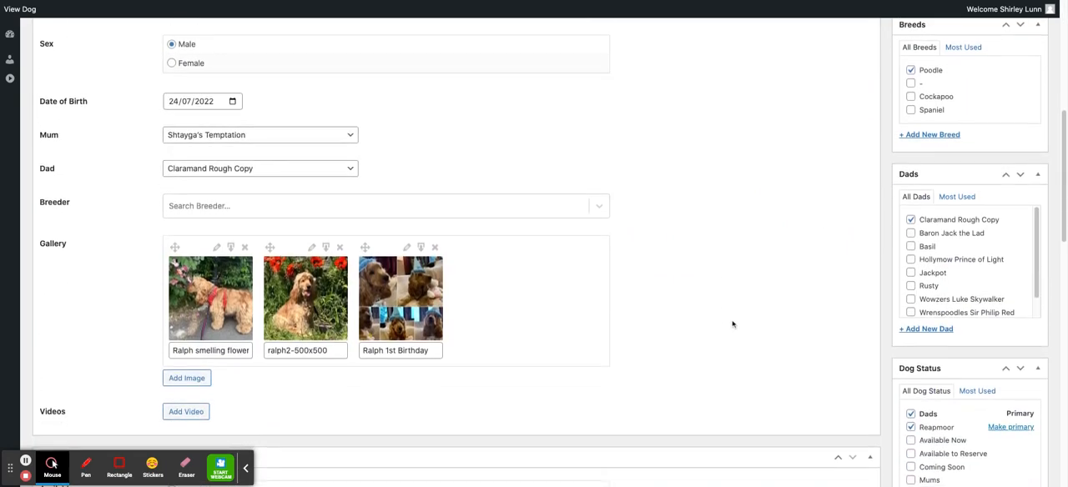
scroll(732, 324, "down", 15)
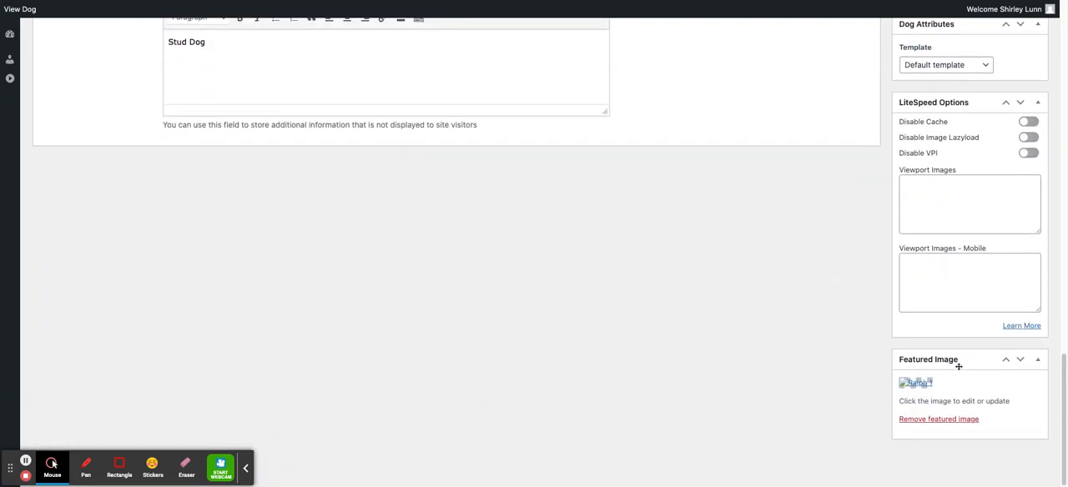
left_click(917, 423)
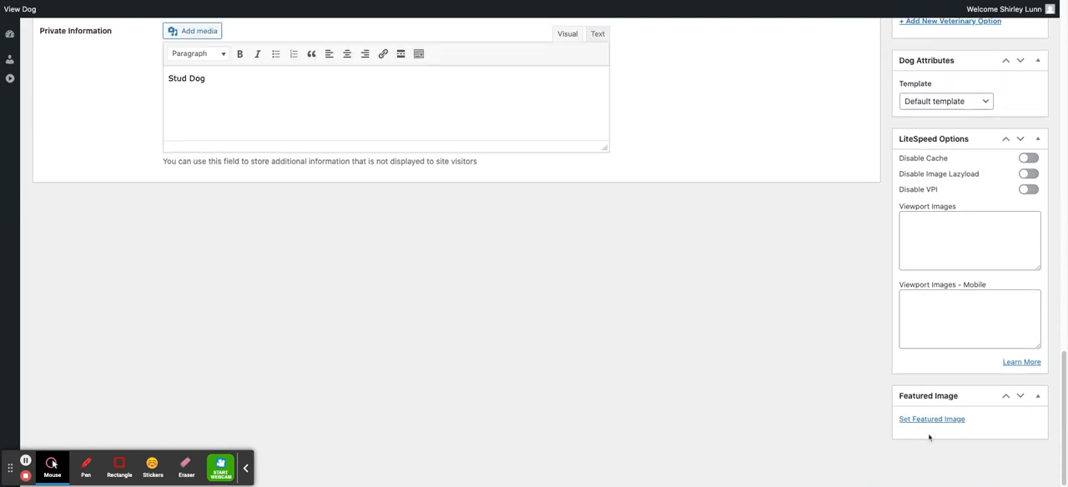
Step: Search the media library for "ralph" and set ralph2-500x500-1.jpg, Ralph in front of the poppies, as the featured image
left_click(926, 421)
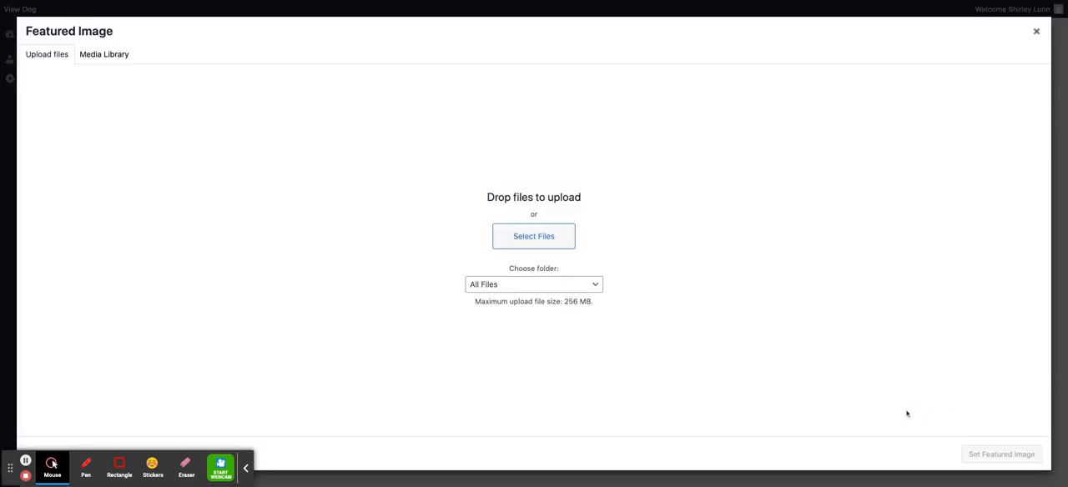
left_click(96, 56)
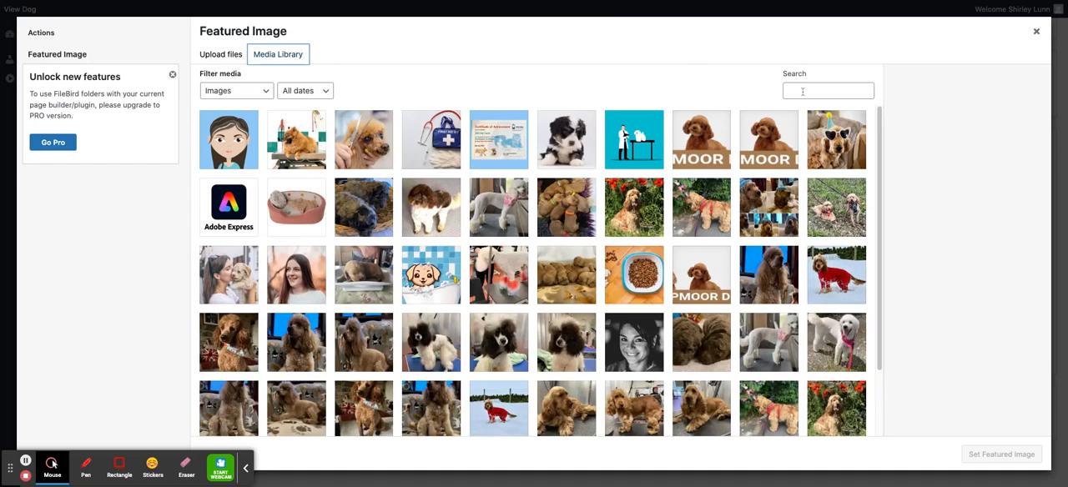
left_click(794, 93)
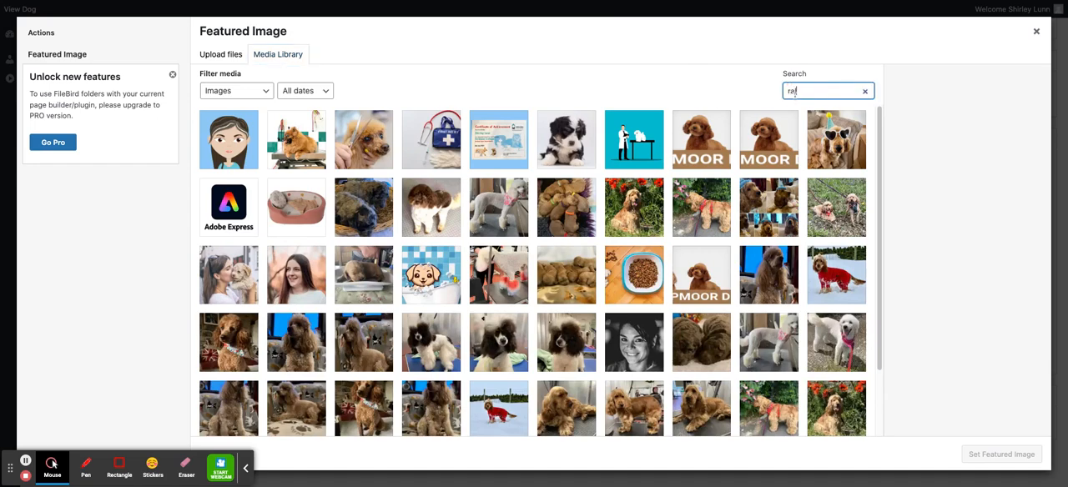
type("ralph")
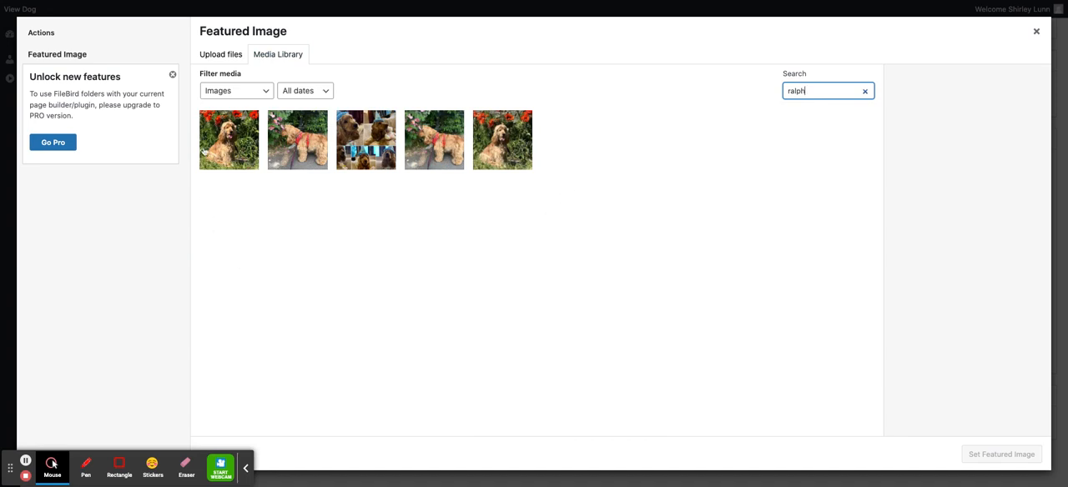
left_click(226, 142)
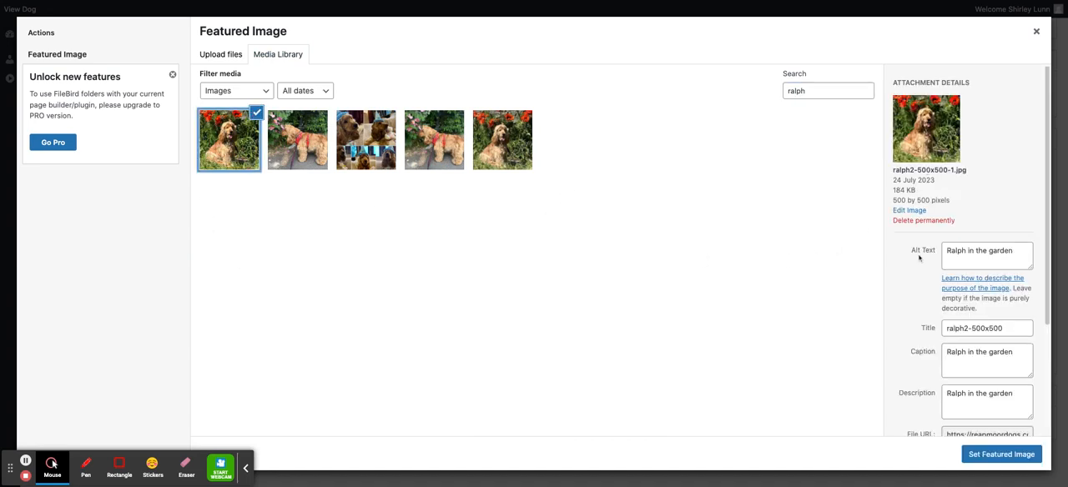
left_click(996, 456)
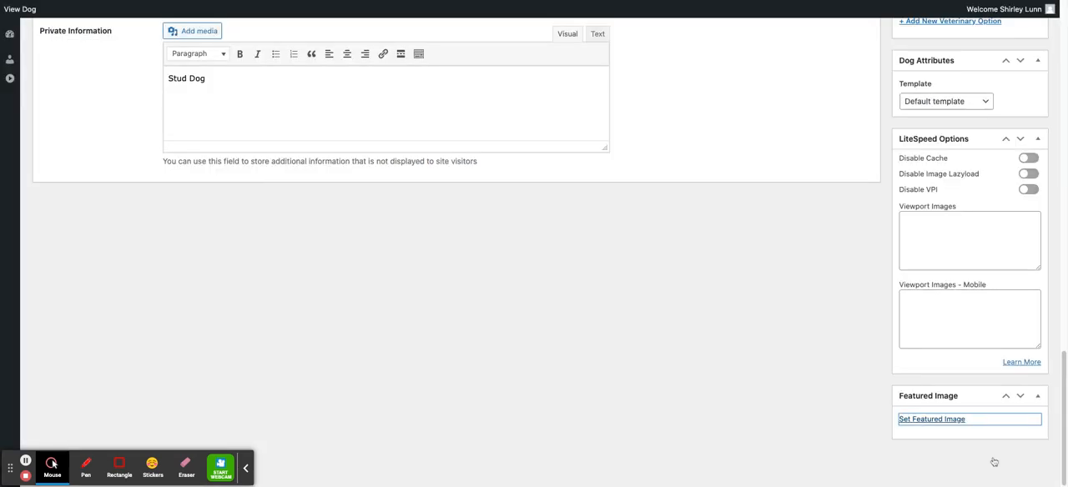
Step: Check the new featured image and update Ralph's entry
scroll(908, 383, "down", 3)
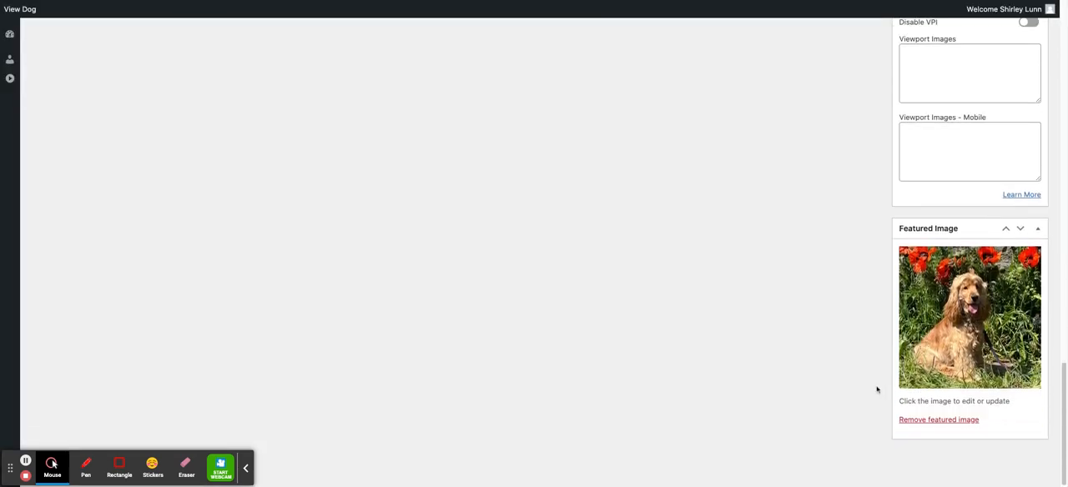
scroll(875, 394, "up", 20)
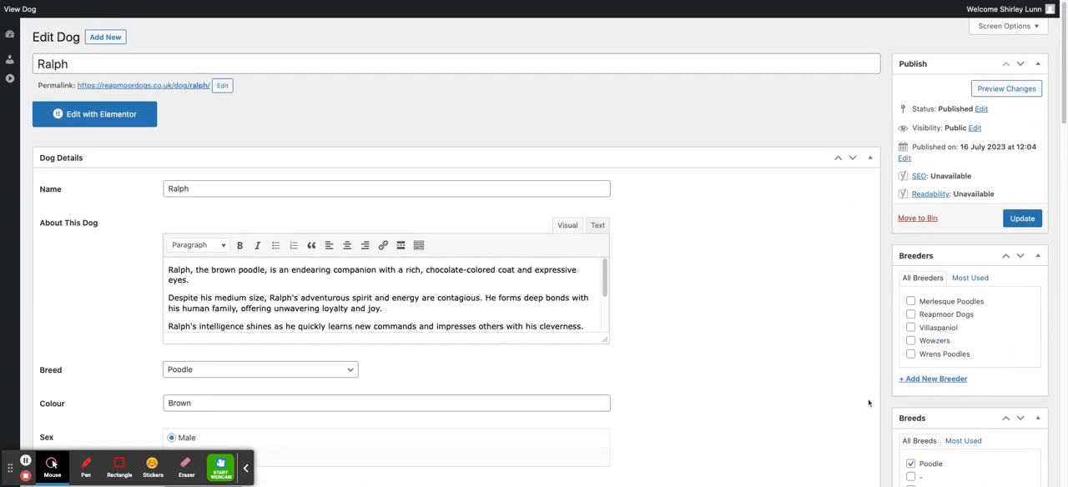
left_click(1018, 223)
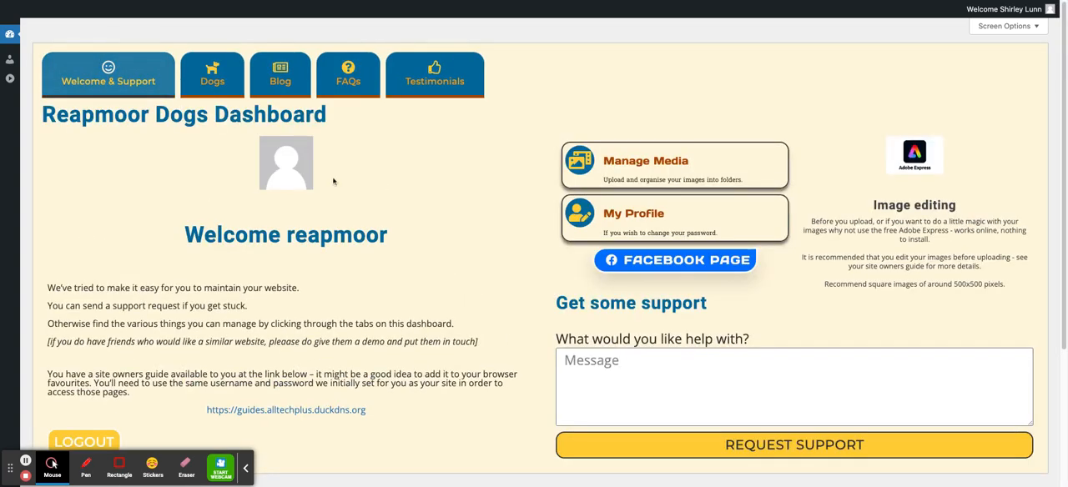
Step: Find Ralph in the dashboard's overview of current dogs and open his public page
left_click(215, 73)
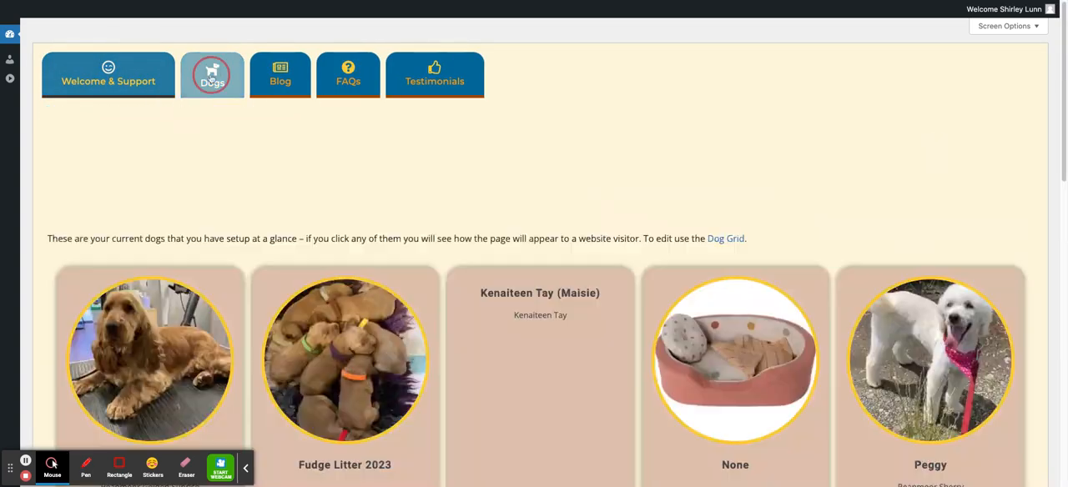
scroll(167, 232, "down", 3)
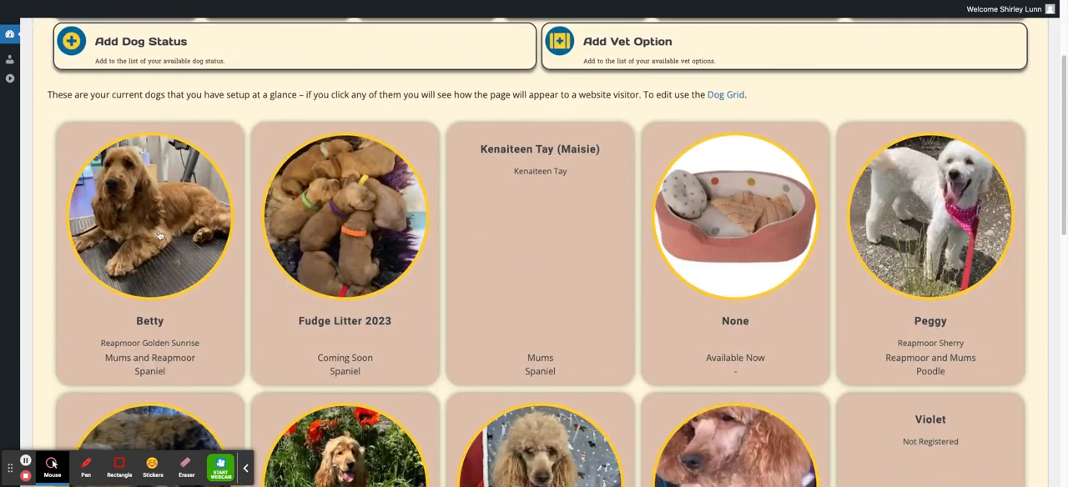
scroll(282, 222, "down", 3)
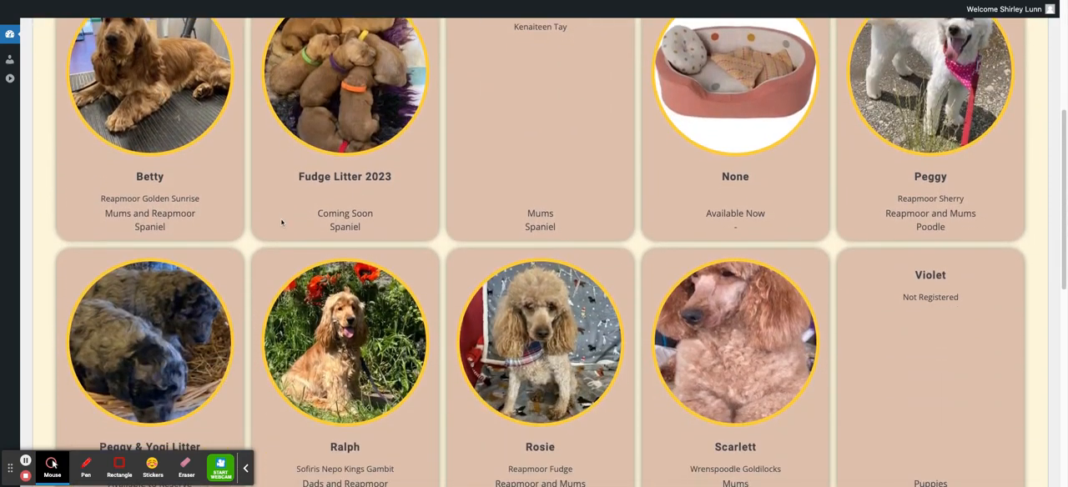
scroll(282, 222, "down", 3)
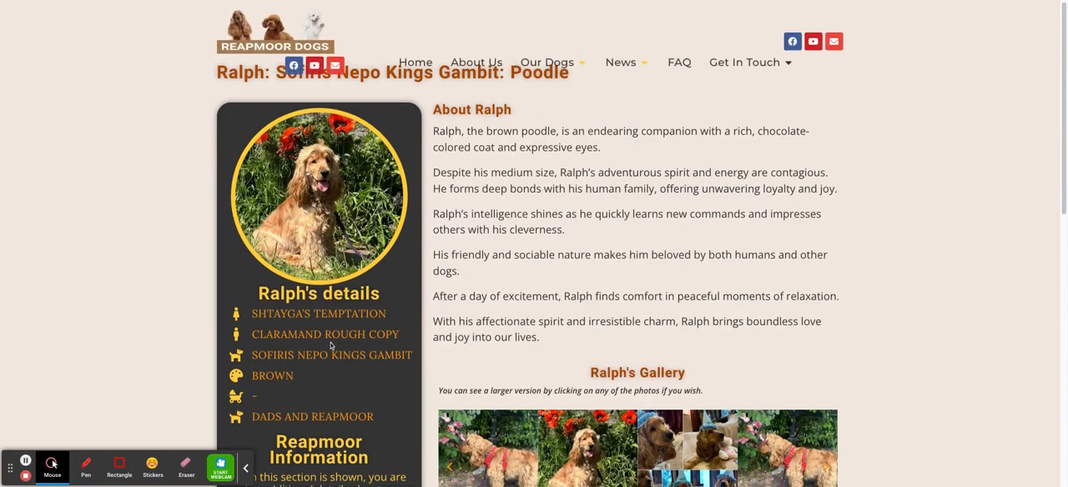
Step: Review Ralph's public page, including his details, Reapmoor Information, gallery, sharing options and the Our Dogs pictures, and select Betty
scroll(333, 350, "down", 3)
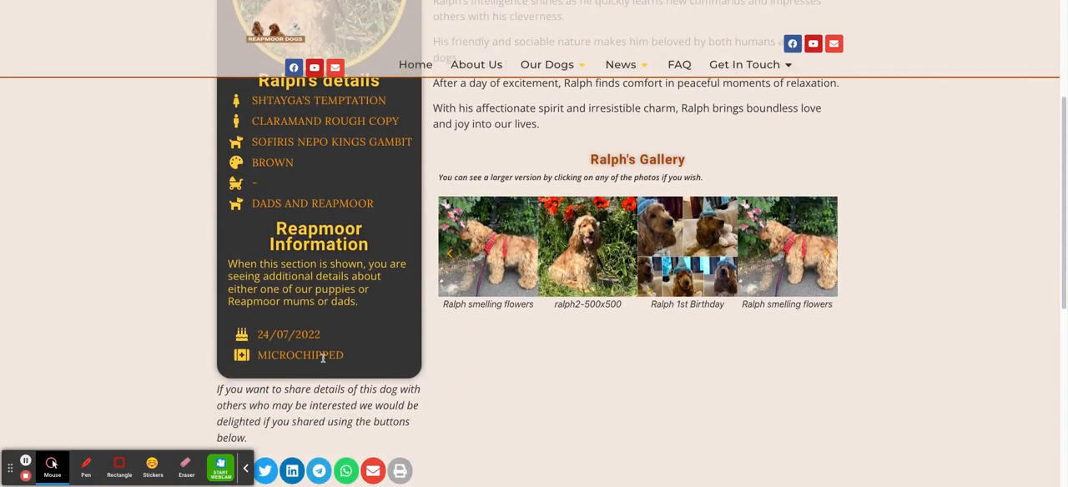
scroll(469, 249, "up", 2)
scroll(469, 249, "up", 1)
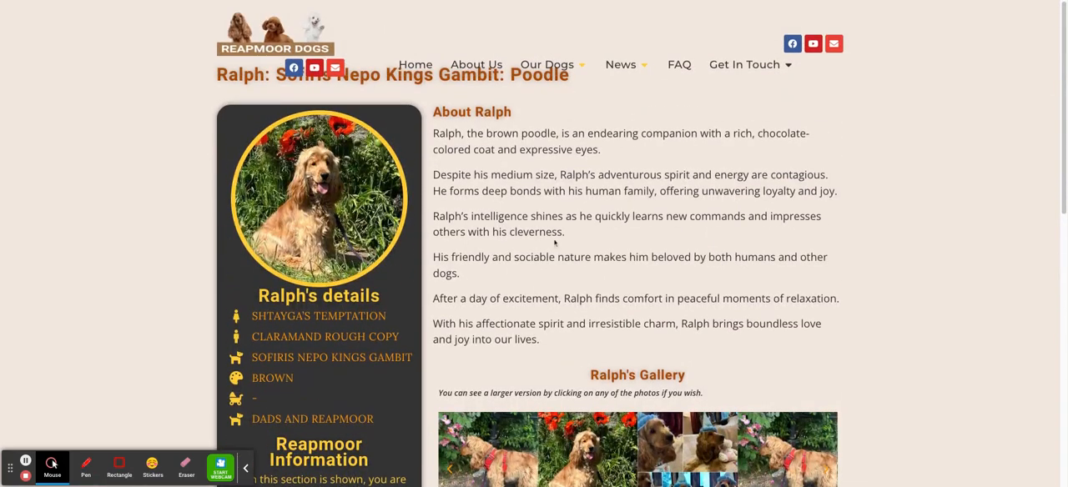
scroll(467, 267, "down", 4)
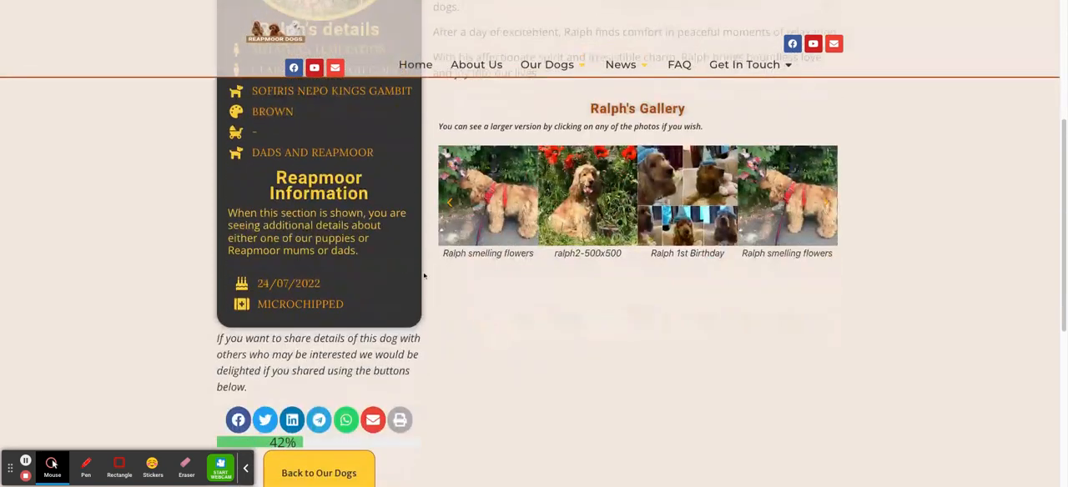
scroll(424, 276, "down", 2)
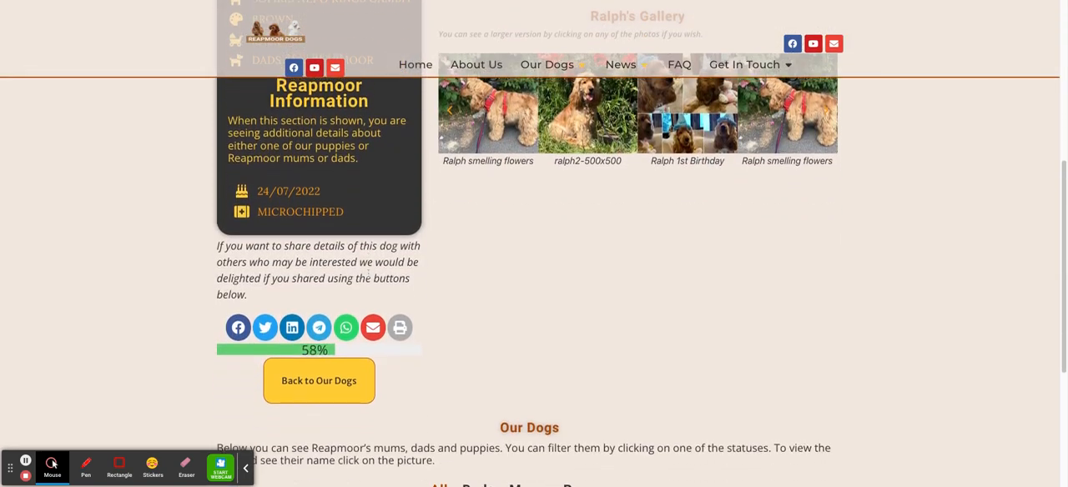
scroll(350, 350, "down", 4)
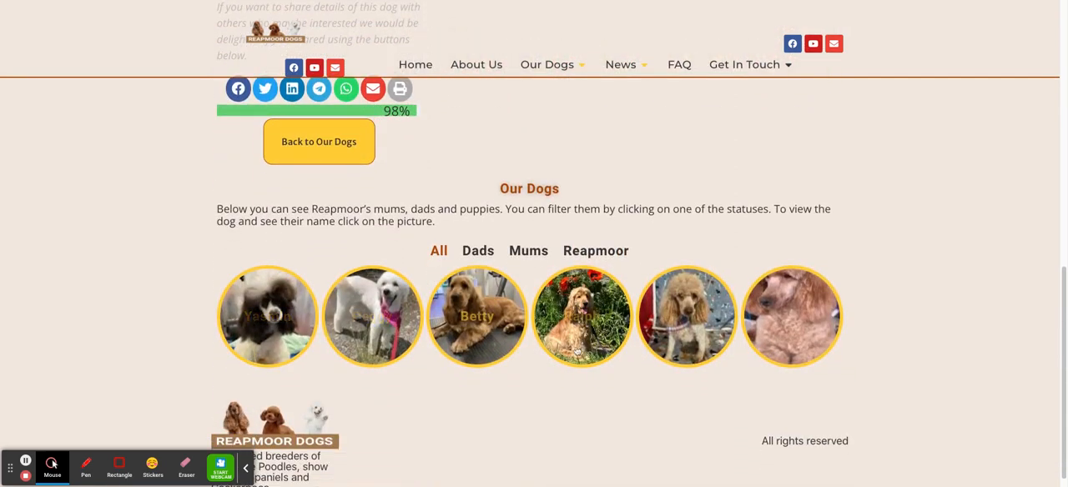
left_click(464, 315)
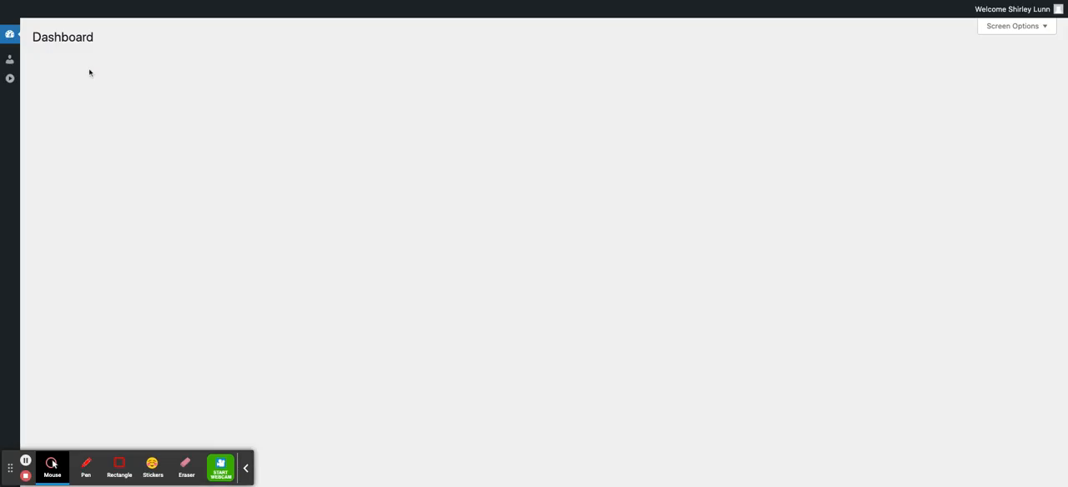
Step: Open the Dogs section of the Reapmoor Dogs Dashboard with its dog management options
scroll(77, 102, "down", 3)
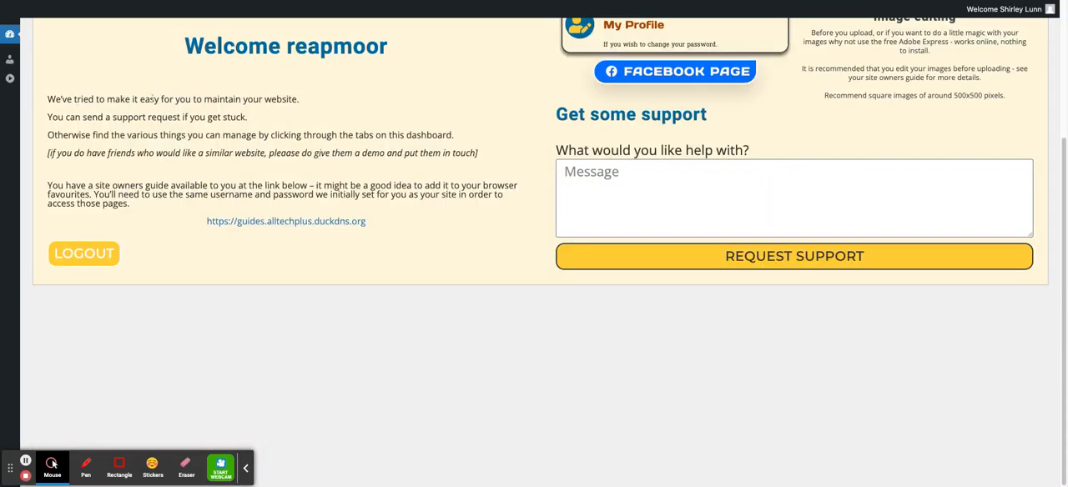
scroll(152, 99, "up", 3)
left_click(214, 82)
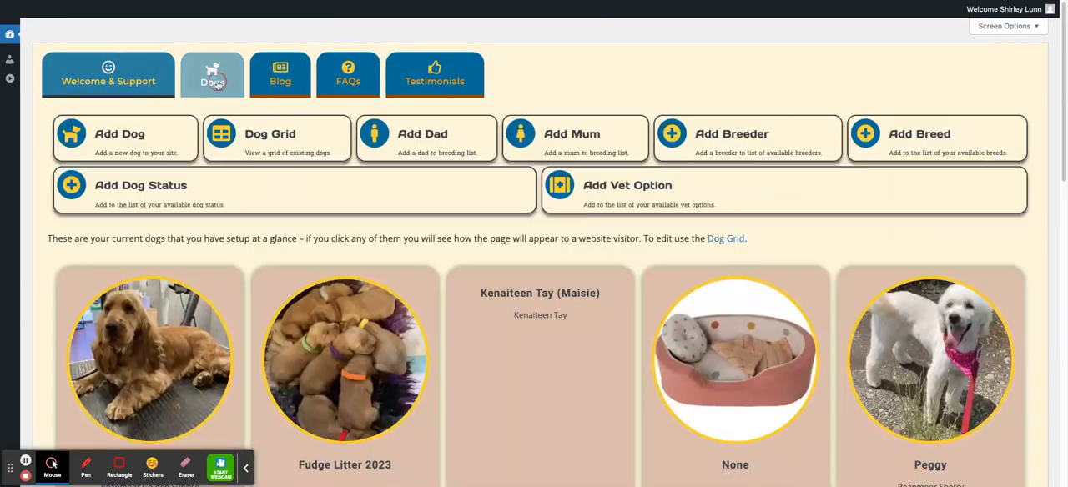